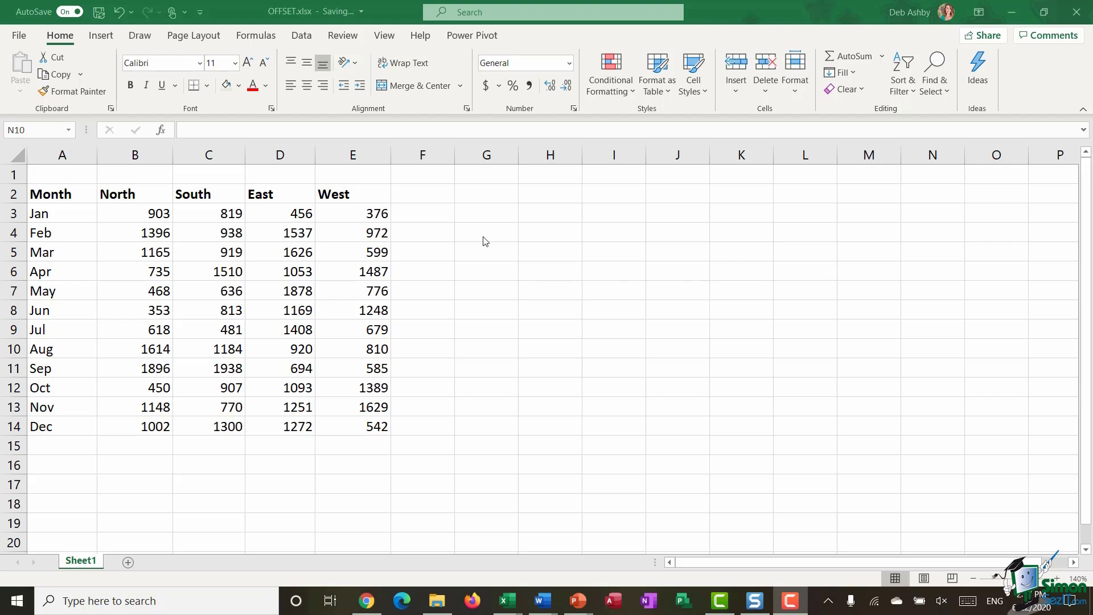
left_click(254, 38)
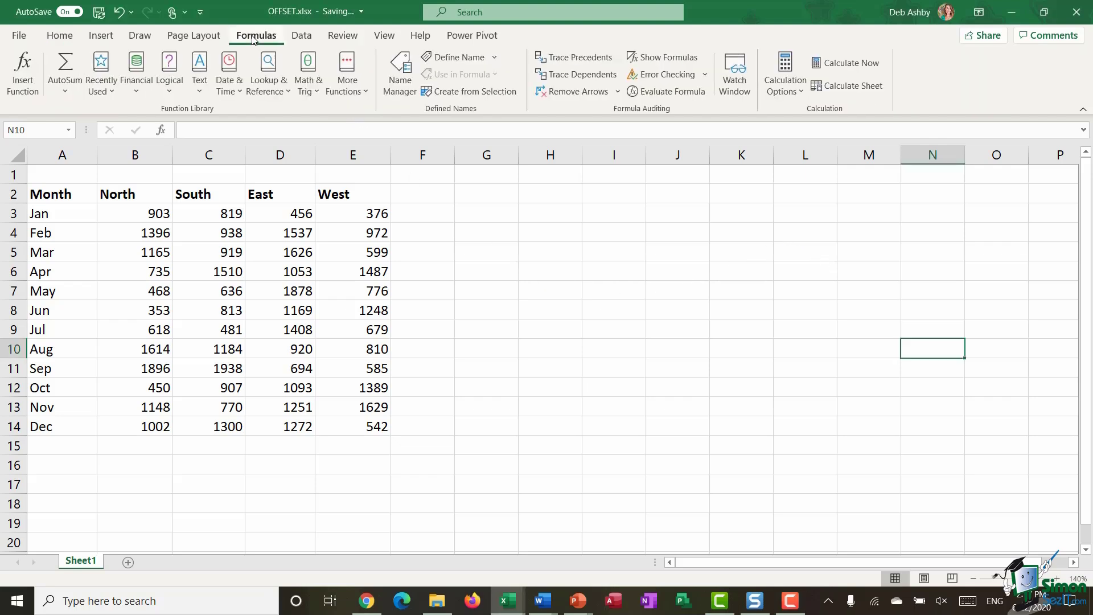
left_click(279, 88)
key("ctrl+Left")
key("ctrl+Left")
key("ctrl+Up")
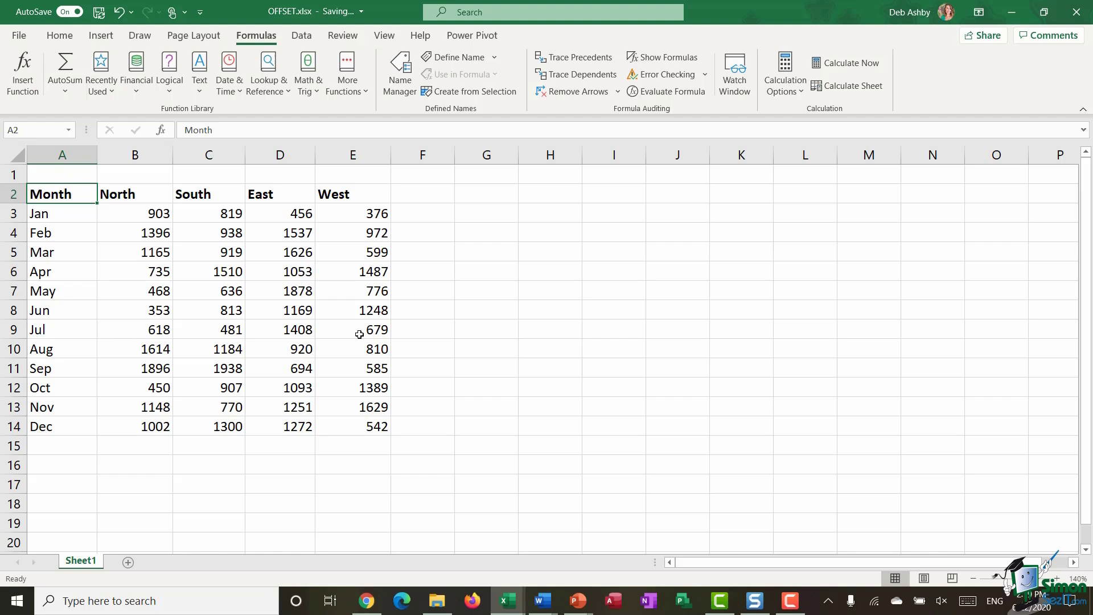
left_click(379, 331)
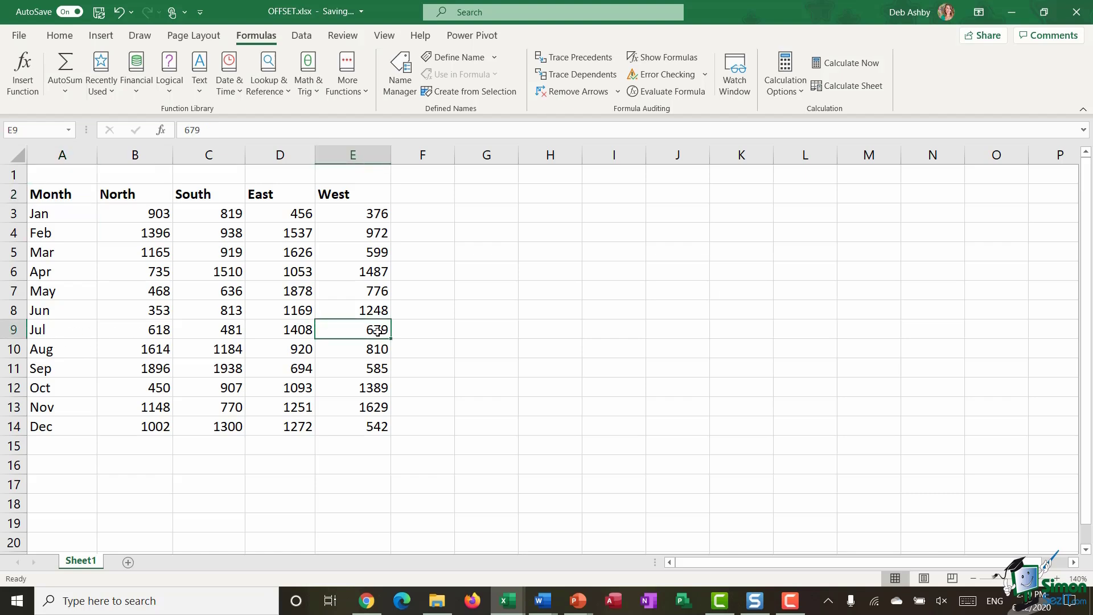
left_click(53, 202)
Enter =OFFSET(A2,7,4,1,1) in G3 to return July's West sales, 679.
left_click(493, 217)
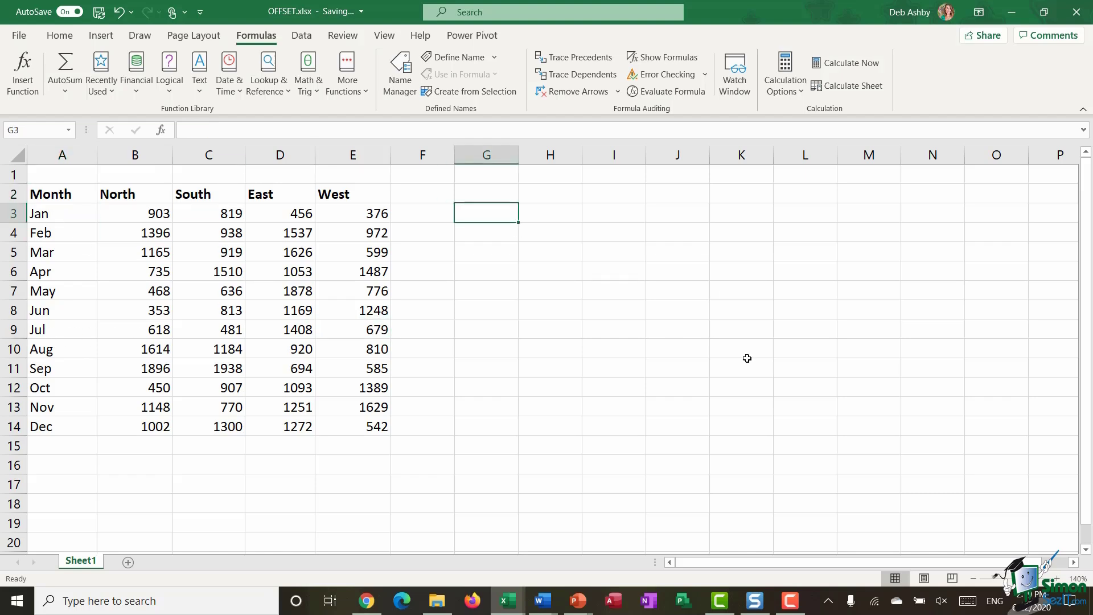
type("=OFFSE")
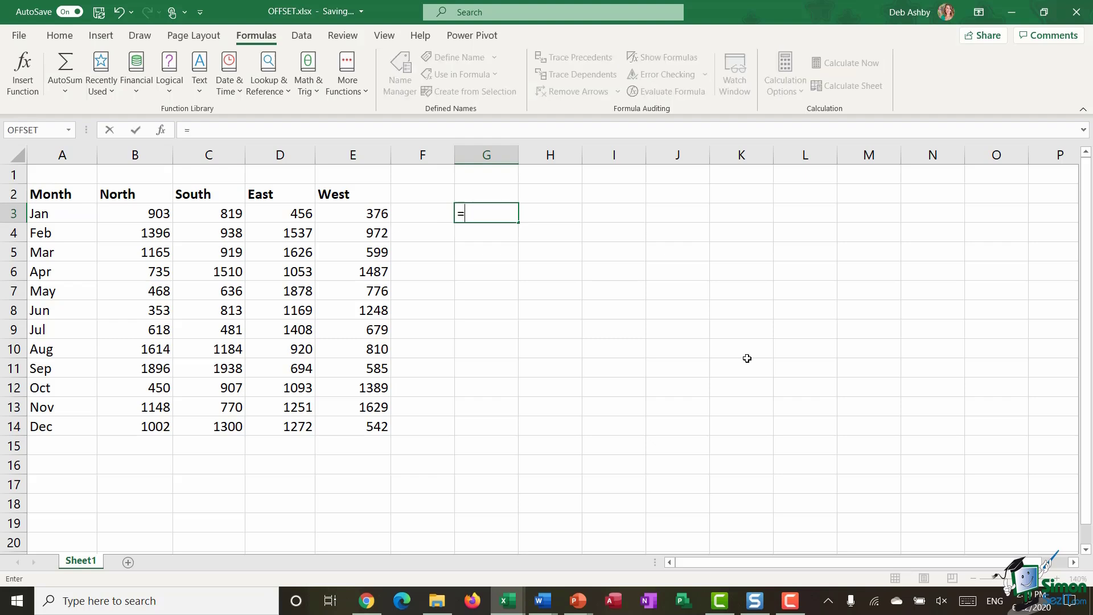
type("T(")
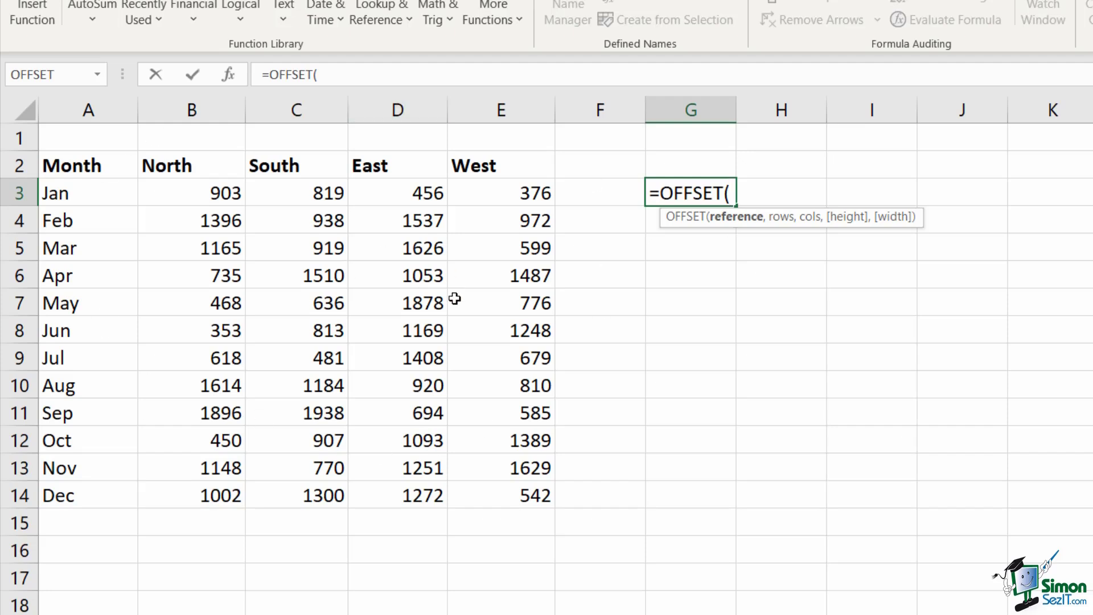
left_click(771, 192)
left_click(83, 164)
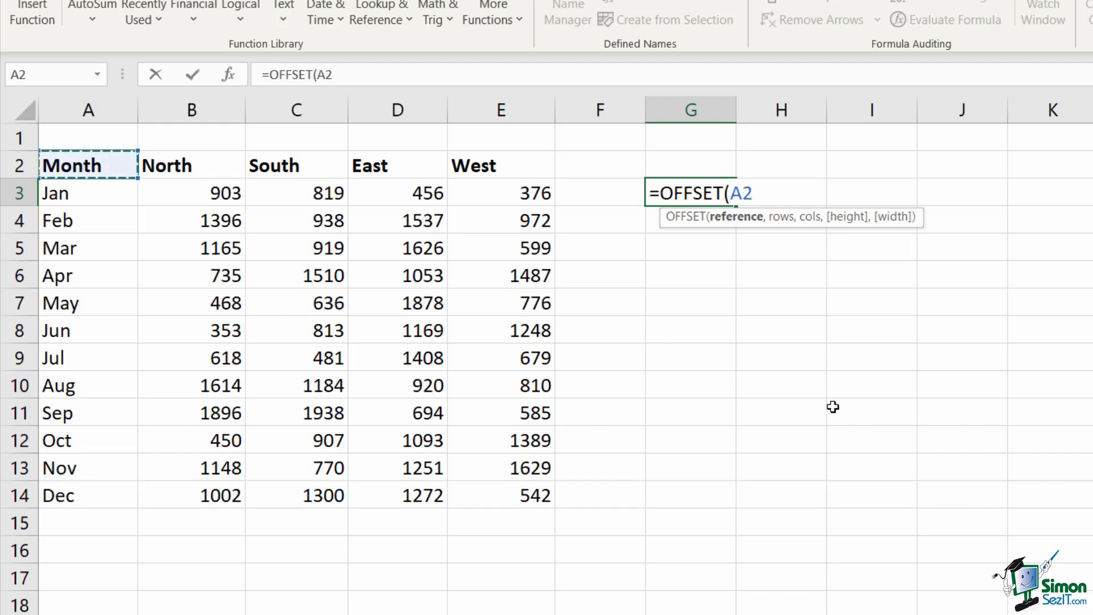
type(",")
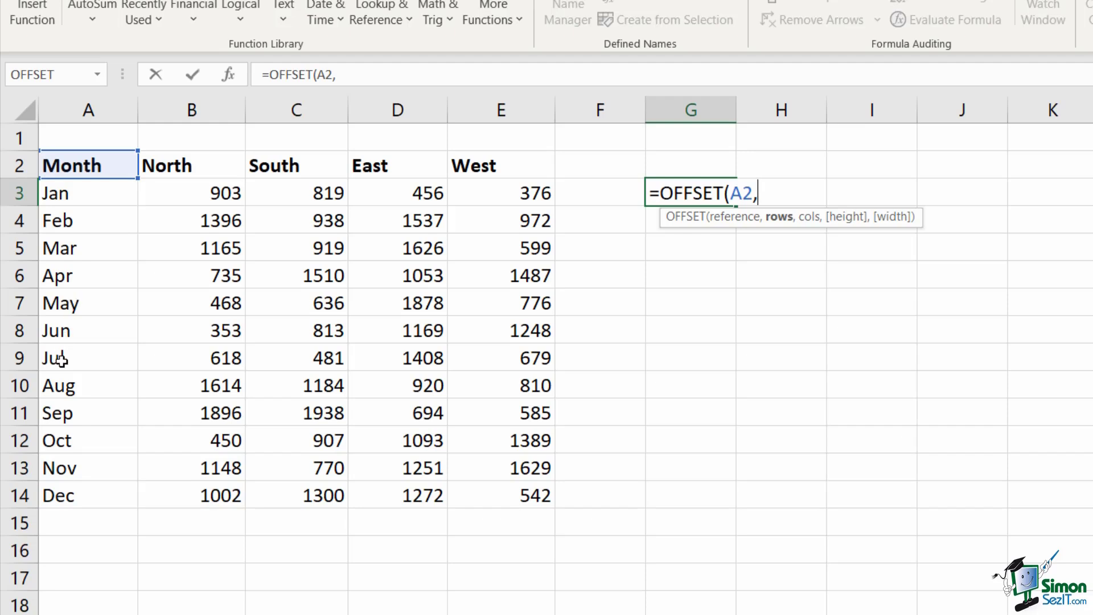
type("7,")
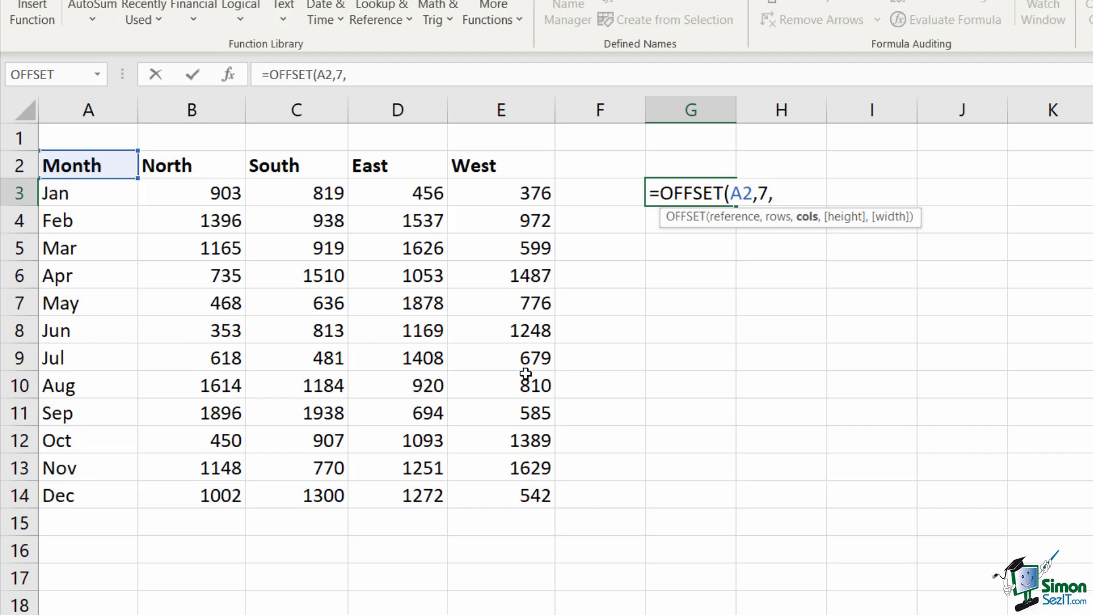
type("4,")
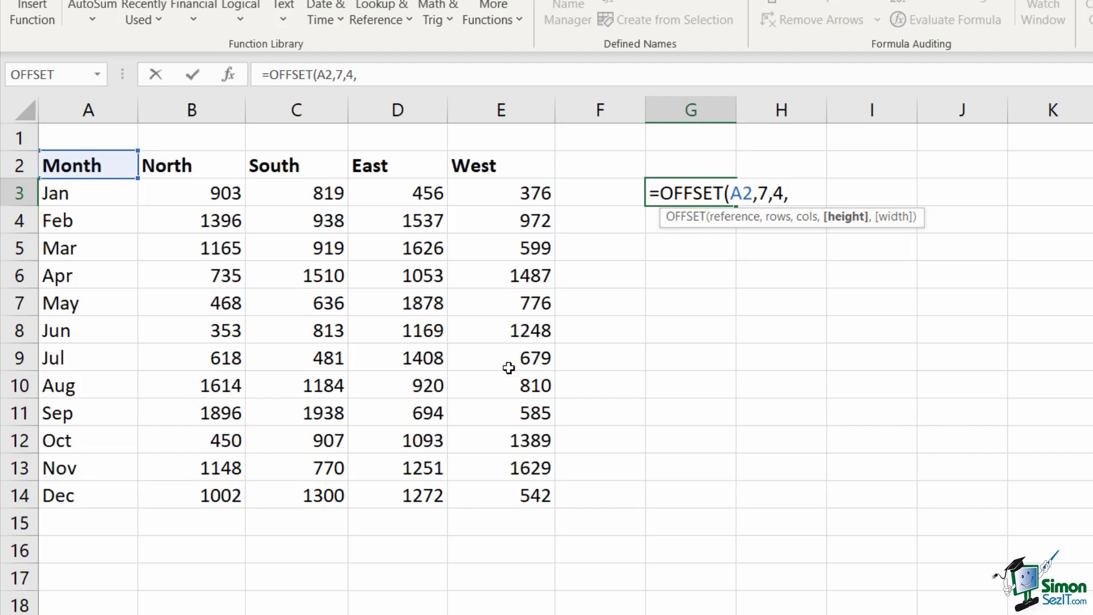
type("1,")
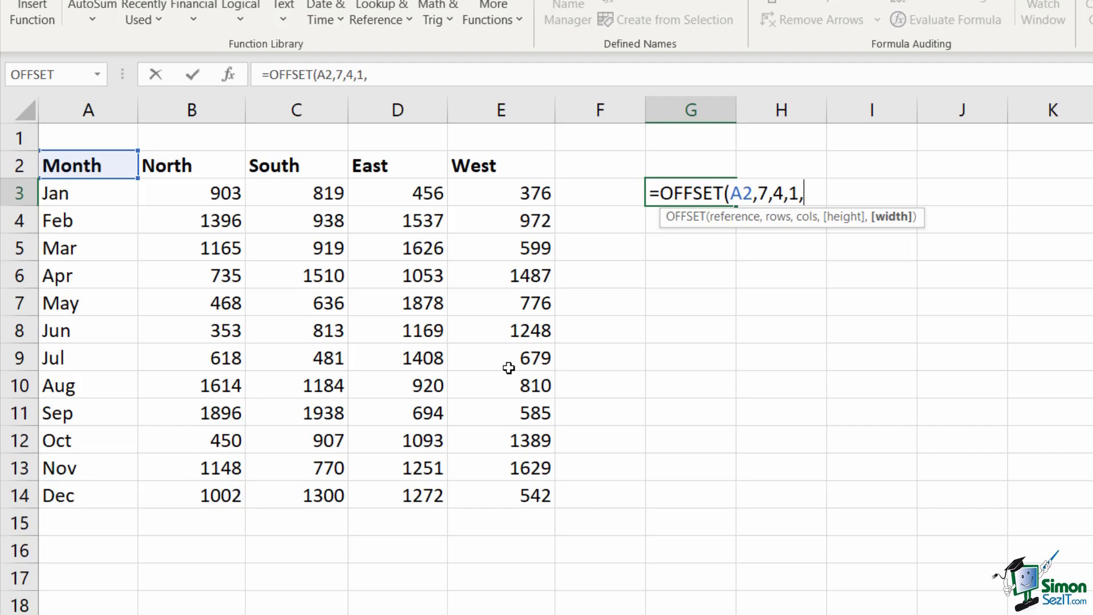
type("1)")
key("Return")
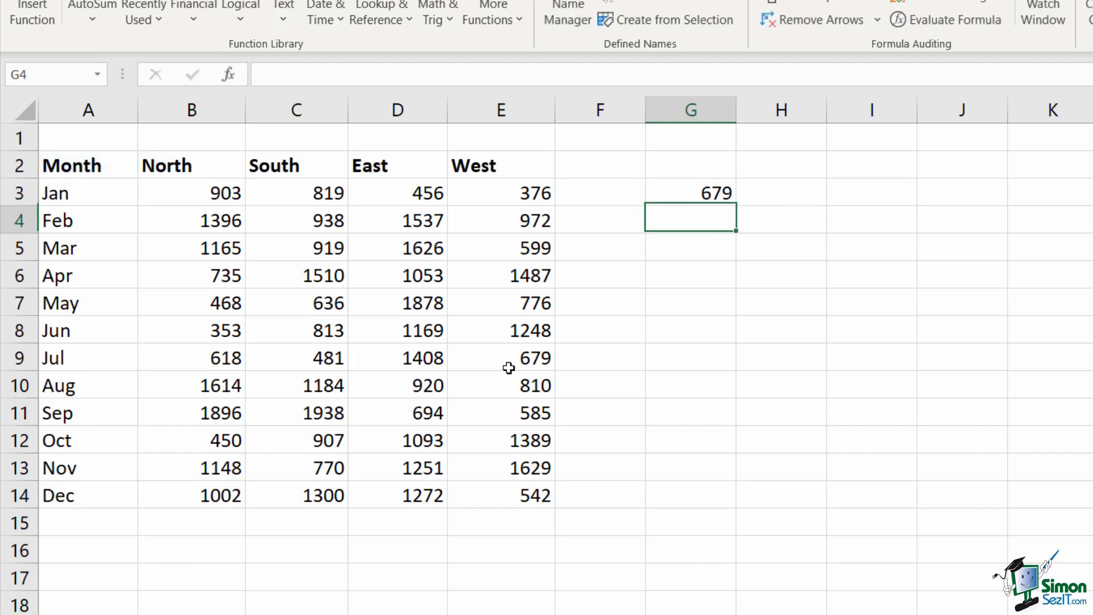
Compare G3's OFFSET formula with 679 in E9 and mark G3:I3 as a wider range.
left_click(680, 193)
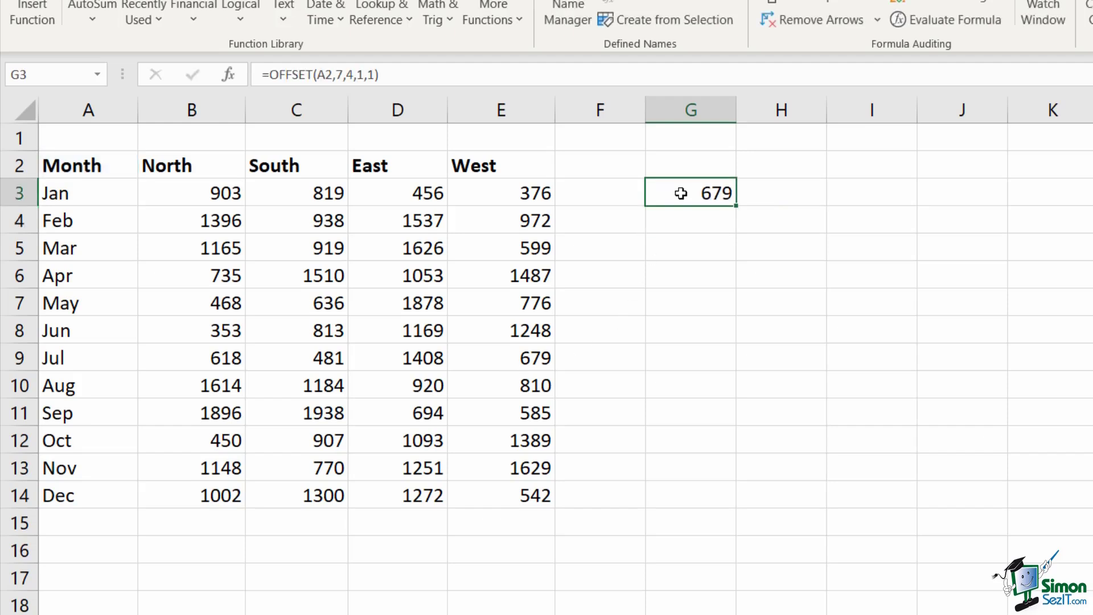
left_click(525, 357)
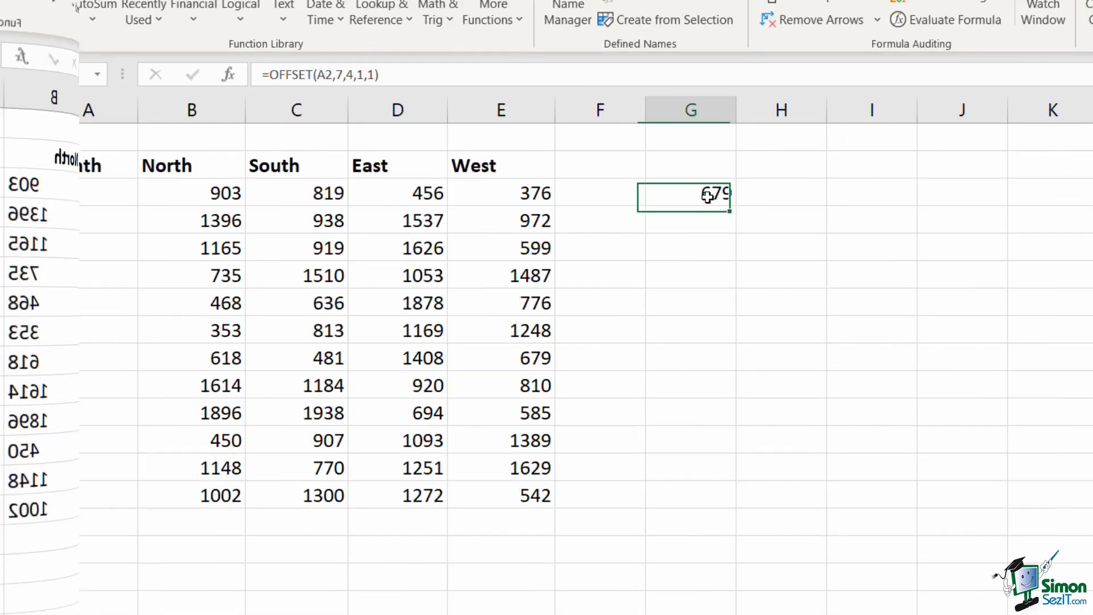
double_click(710, 196)
left_click_drag(844, 197, 659, 187)
Delete G3's formula, then point out C4:D4 and the starting cell A2.
key("Delete")
left_click(860, 417)
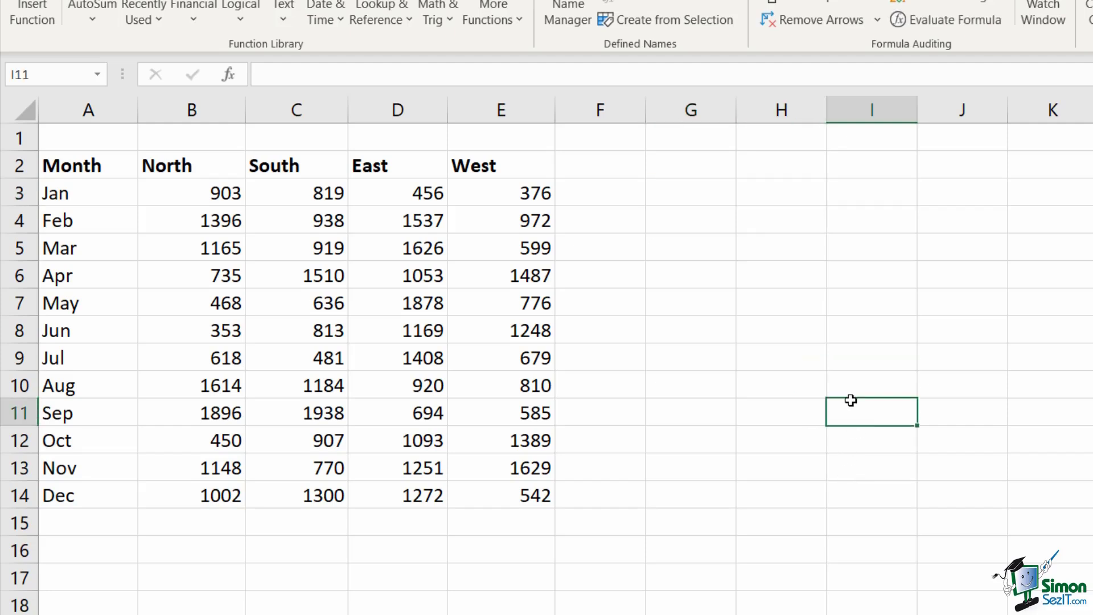
left_click(704, 196)
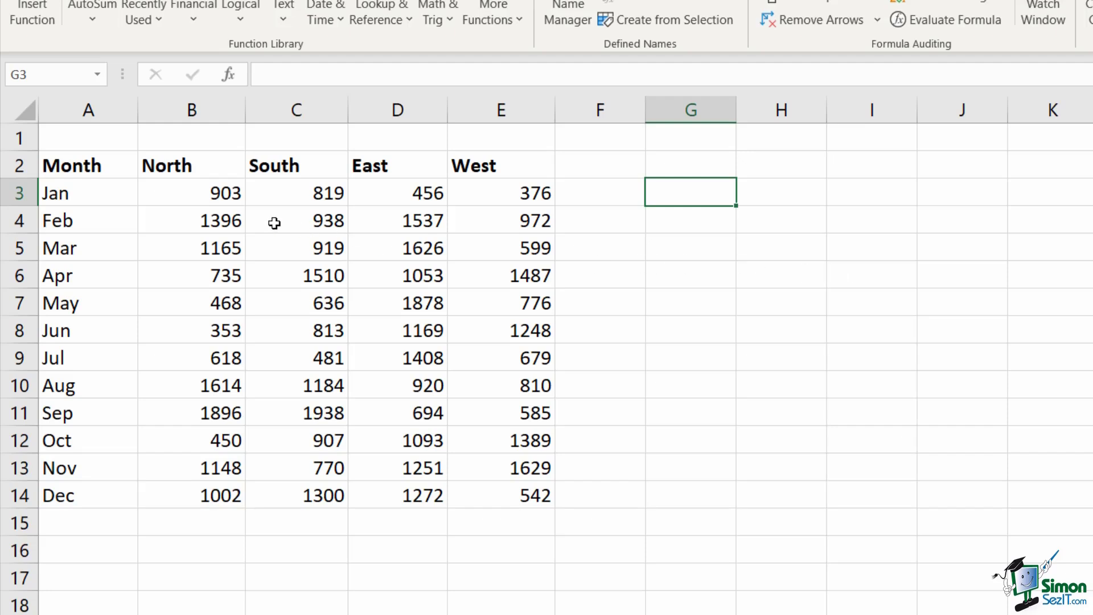
left_click_drag(274, 223, 419, 217)
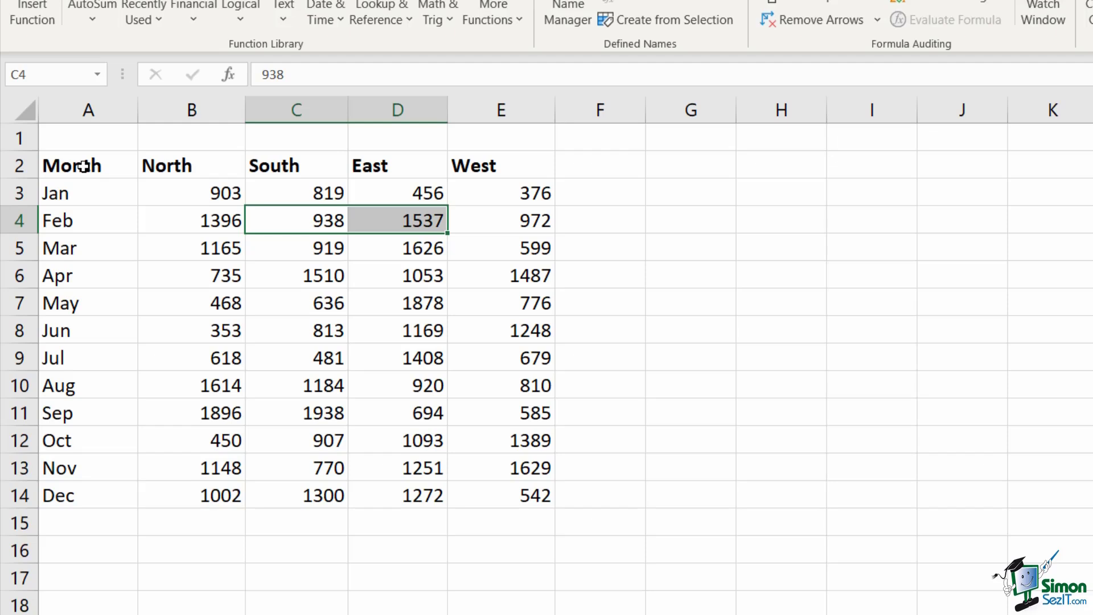
left_click(84, 166)
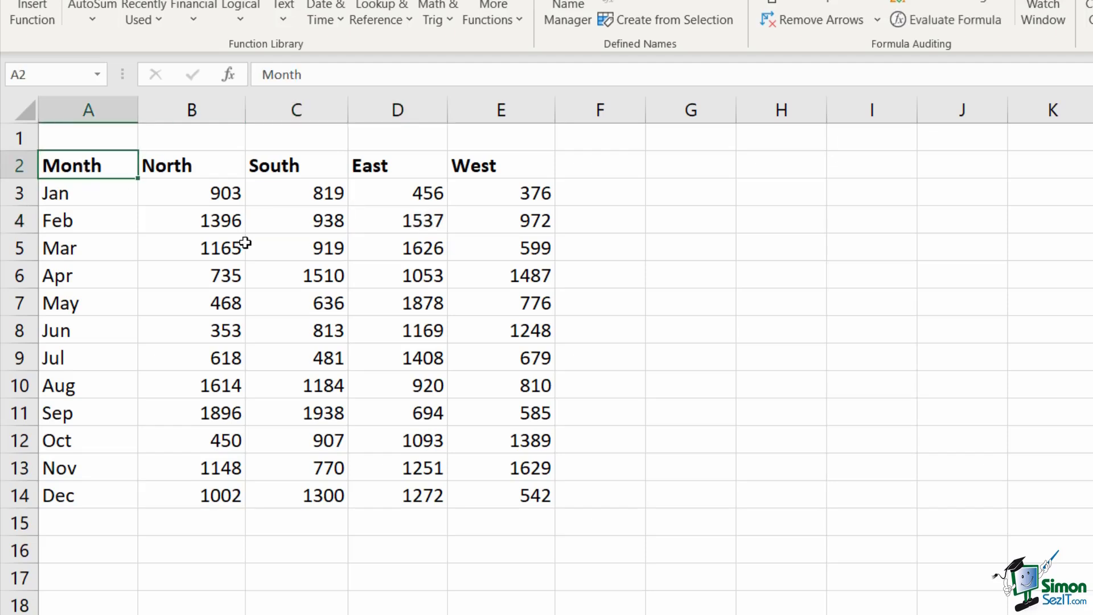
Type =SUM(OFFSET(A2,2,2,1,2)) in G3 to total Feb's South and East sales.
left_click(689, 194)
type("=")
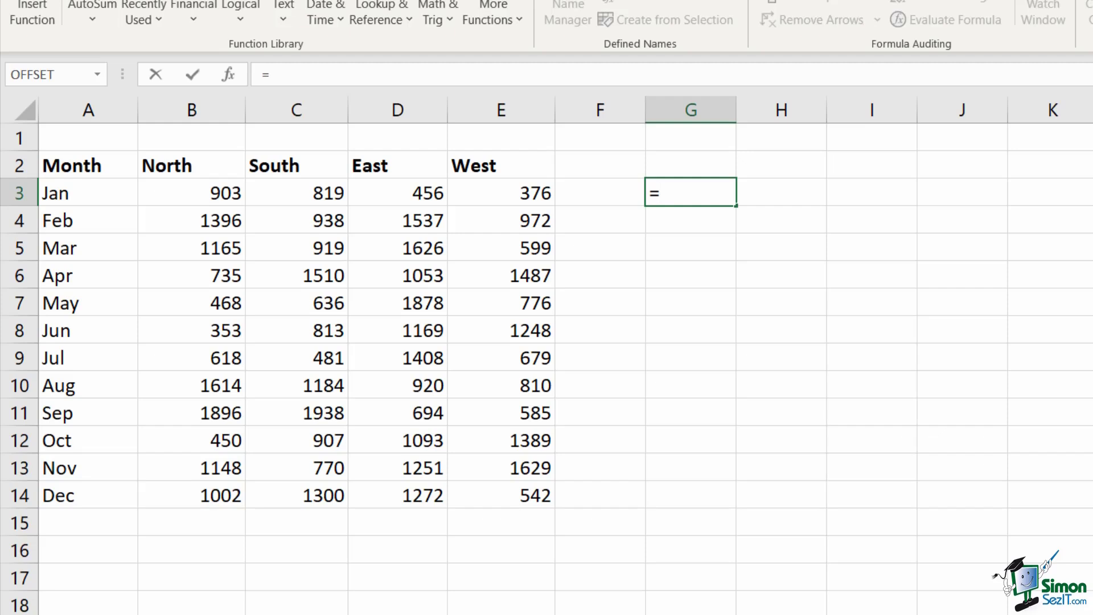
type("SUM(")
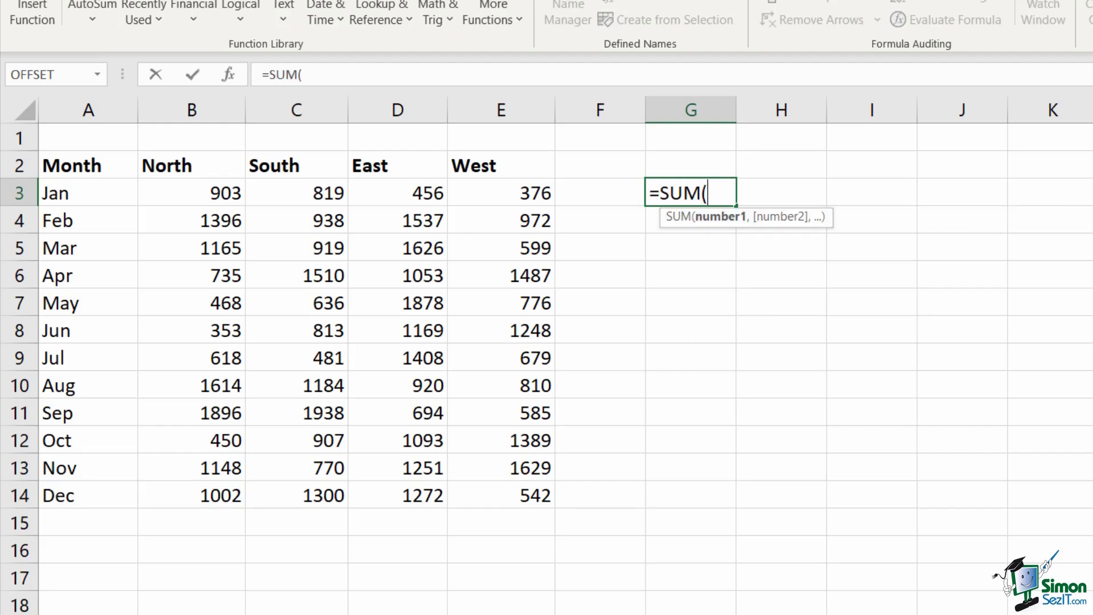
type("OFFSET")
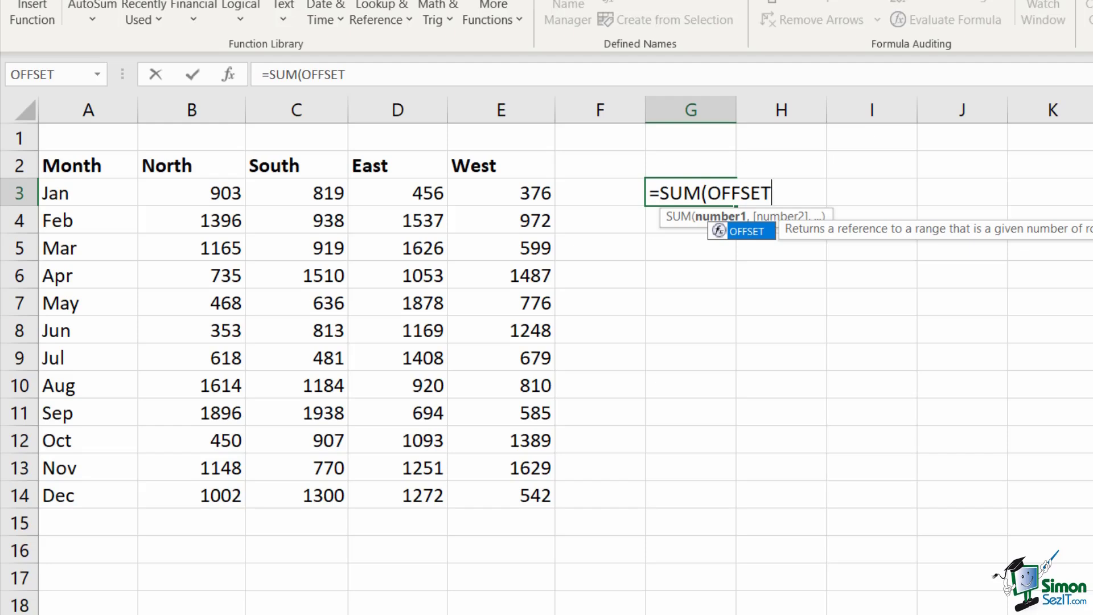
type("(")
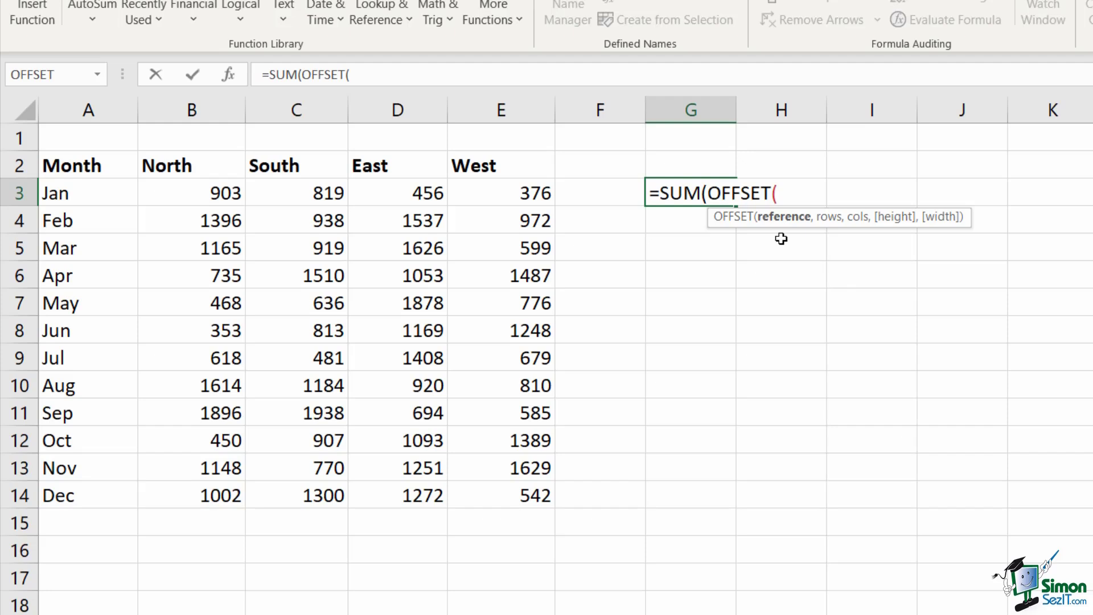
left_click(76, 168)
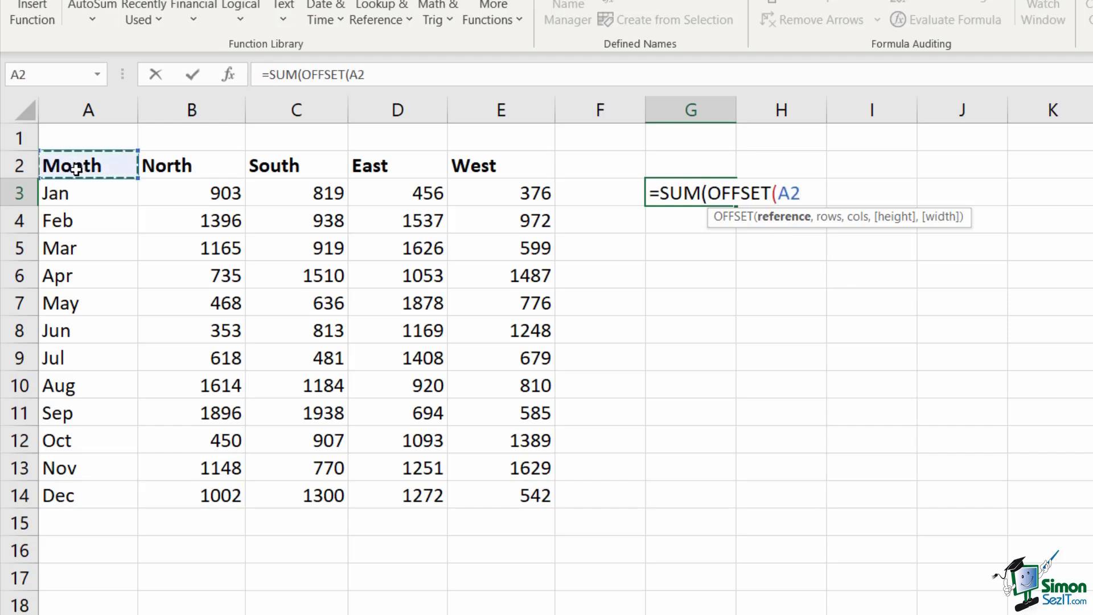
type(",")
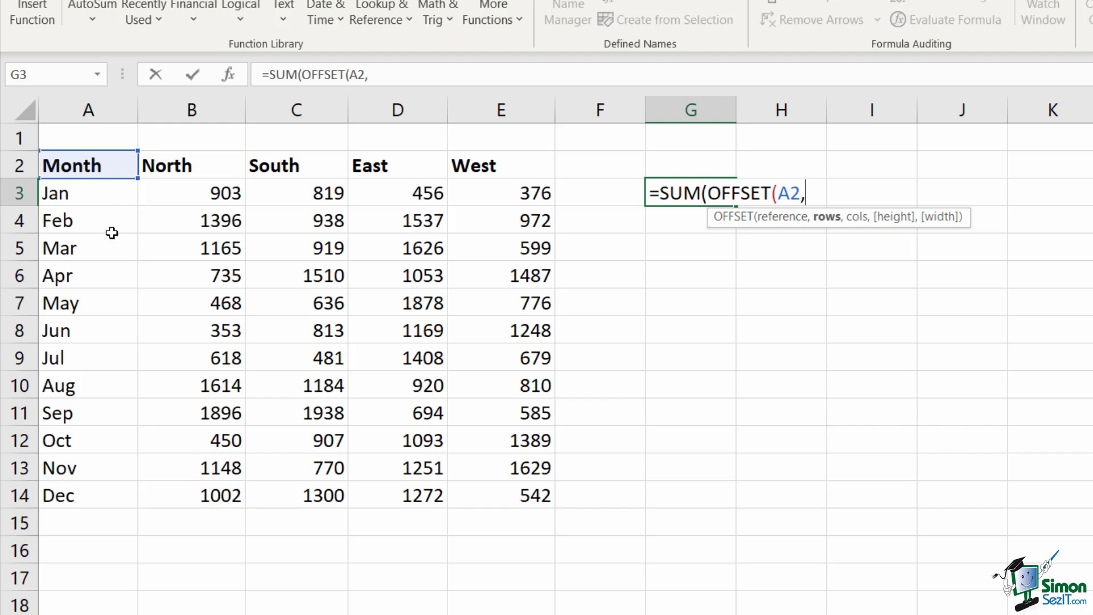
type("2,")
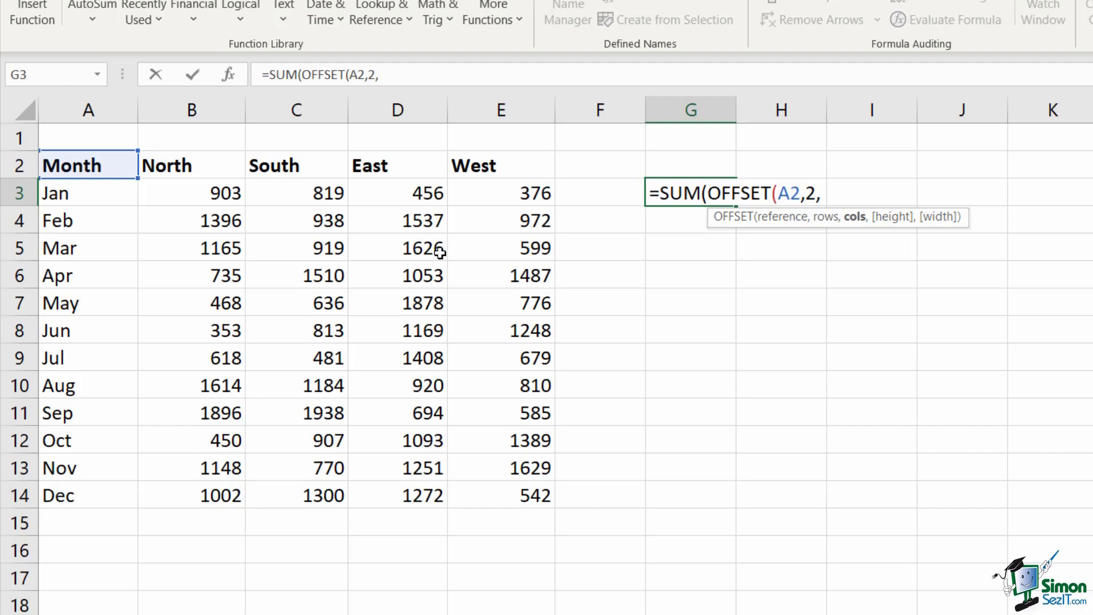
type("2,")
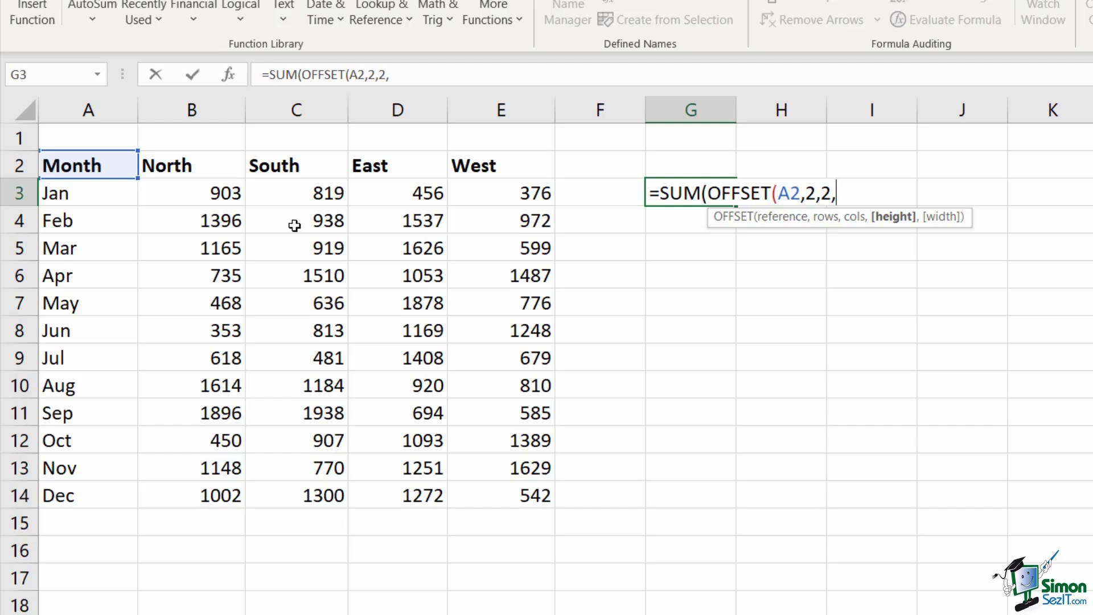
type("1,")
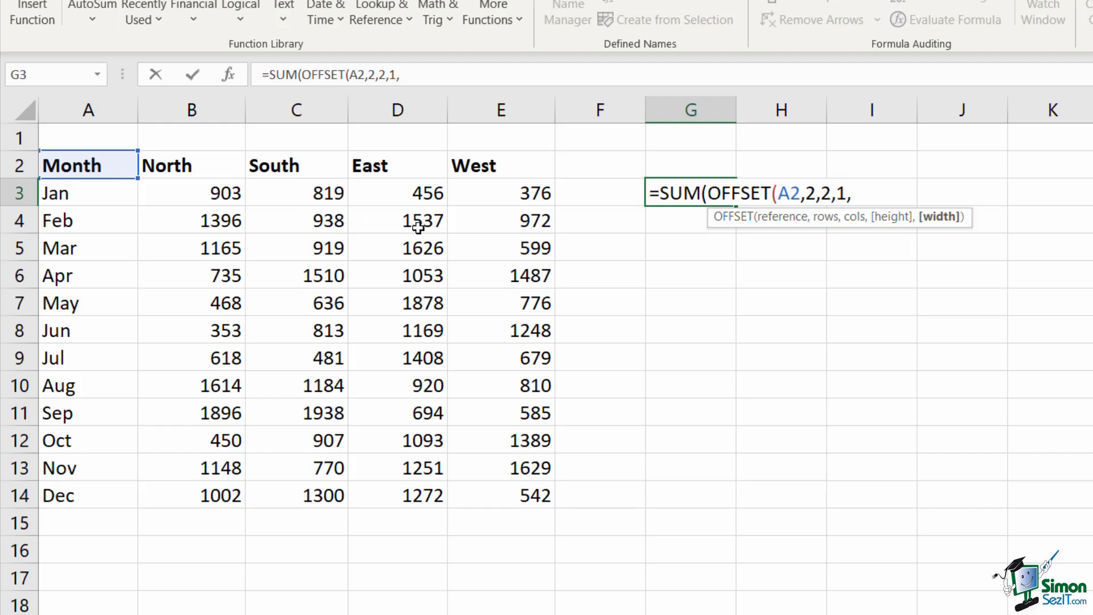
type("2)")
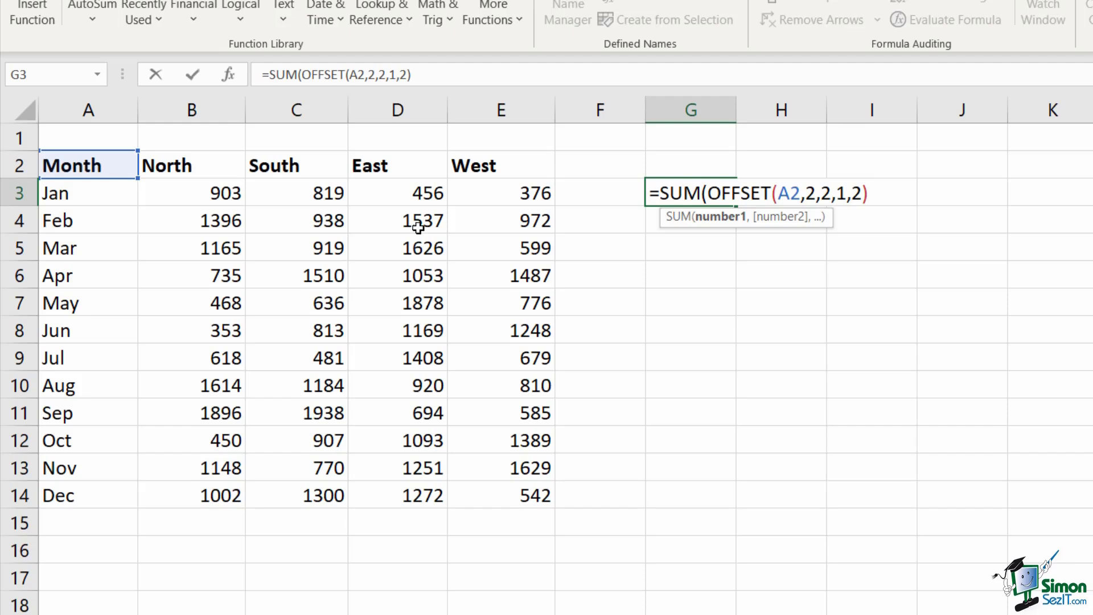
type(")")
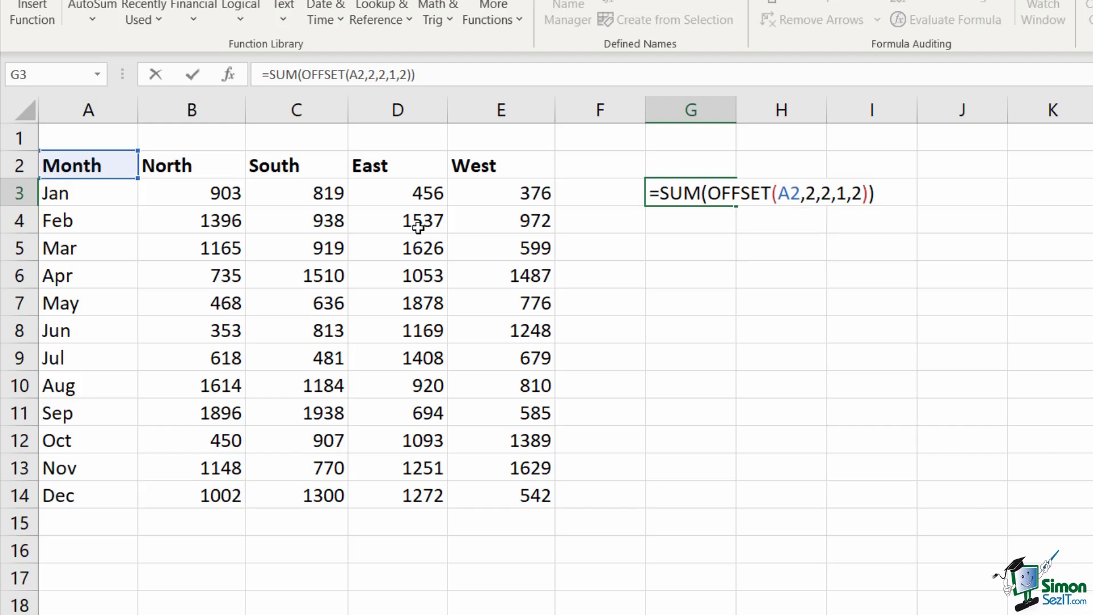
Commit G3's 2475 total and check it against =SUM(C4:D4) entered in G7.
key("Return")
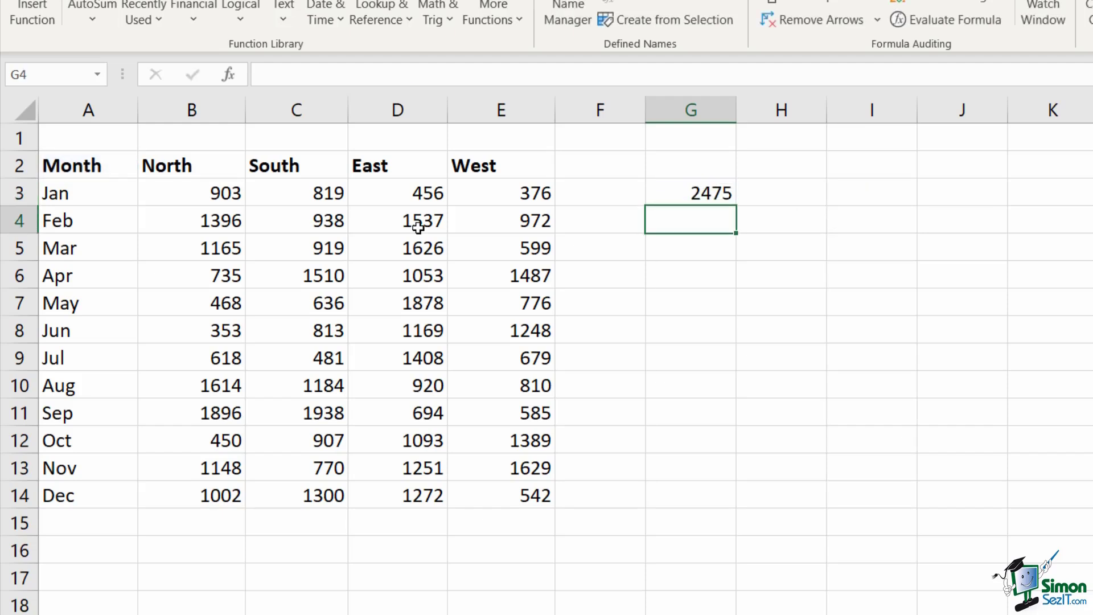
left_click(686, 193)
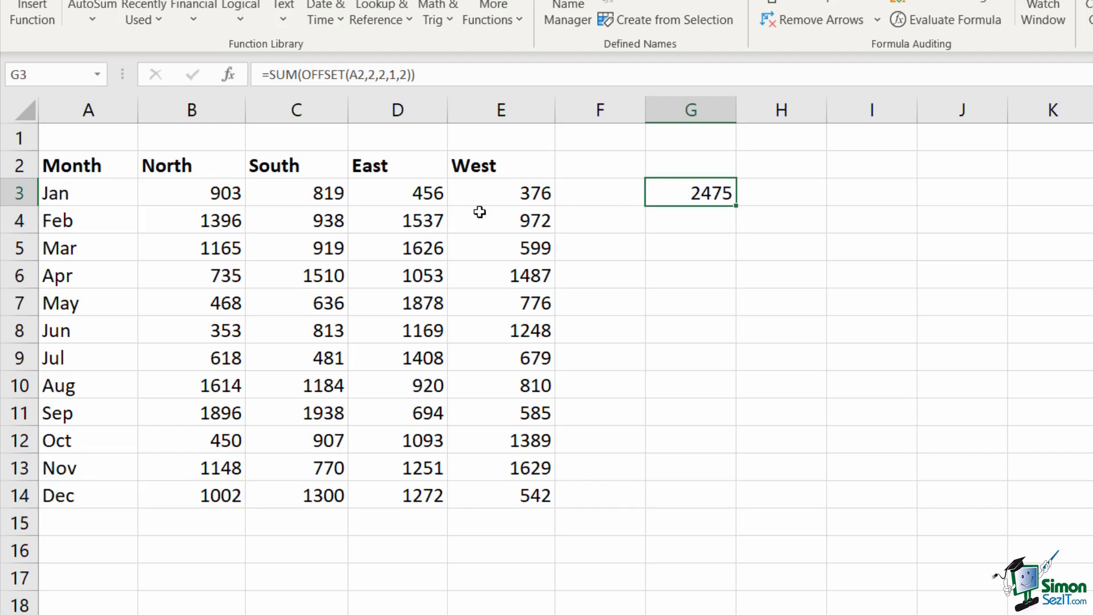
left_click_drag(315, 214, 414, 225)
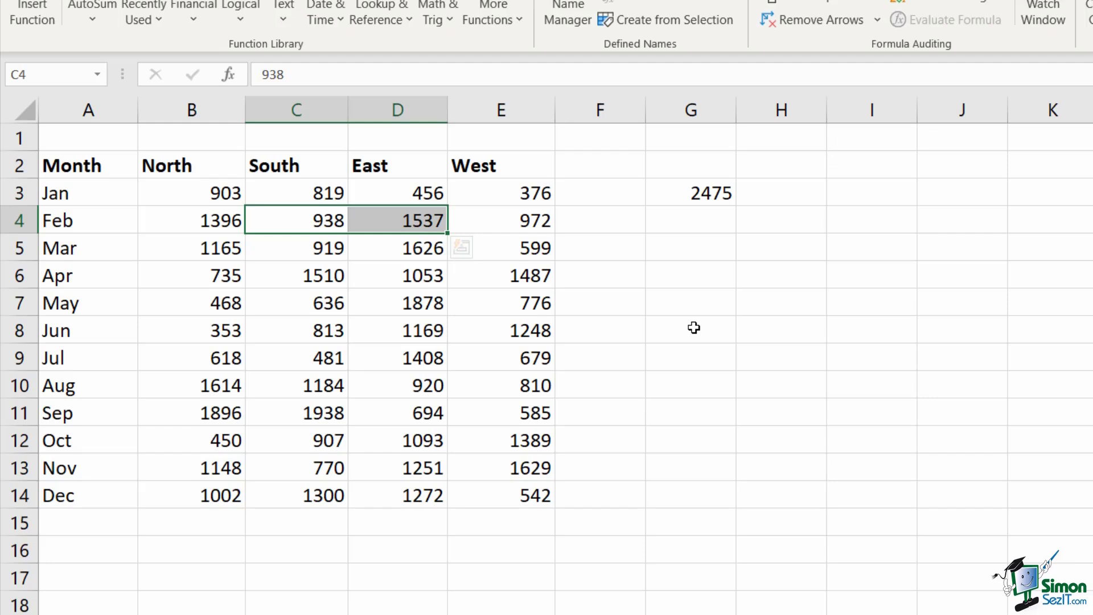
left_click(696, 308)
type("=sum(")
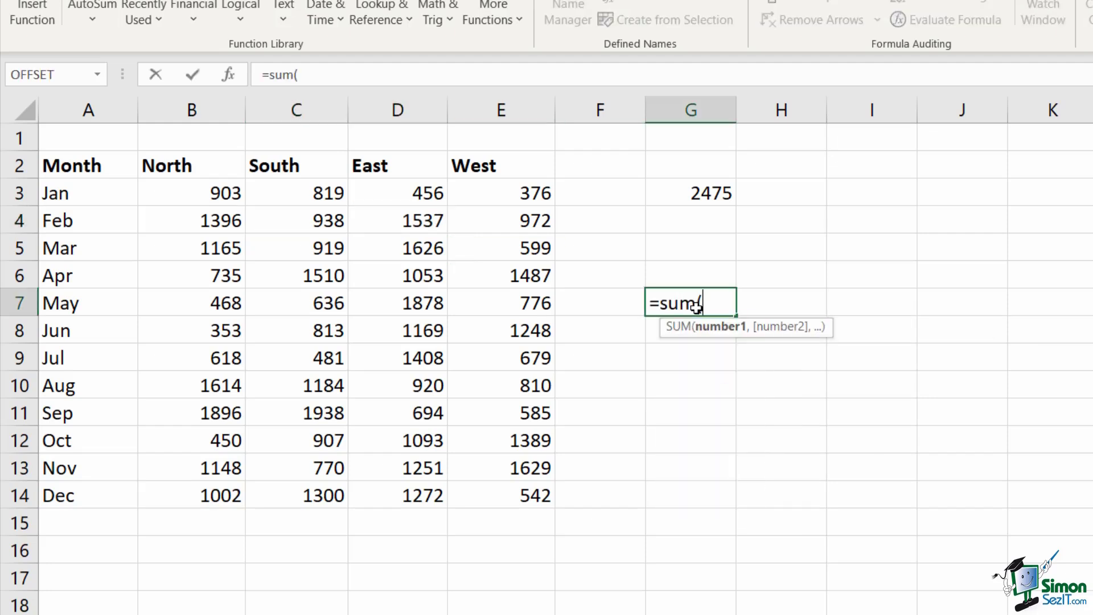
left_click_drag(290, 220, 409, 215)
type(")")
key("Return")
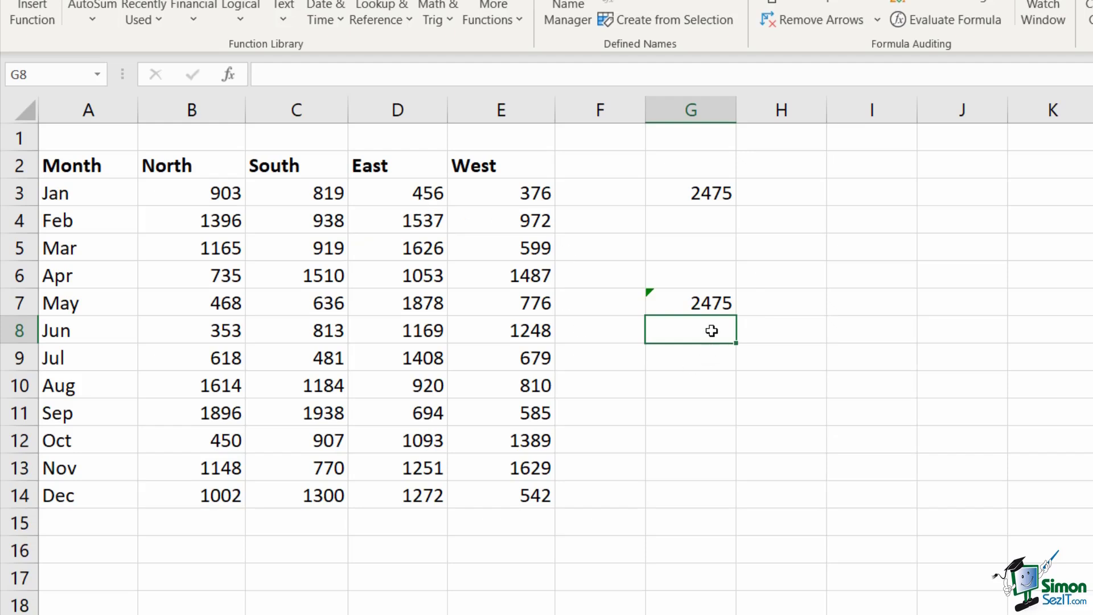
Delete the comparison sum from G7 and the OFFSET formula from G3.
left_click(705, 305)
key("Delete")
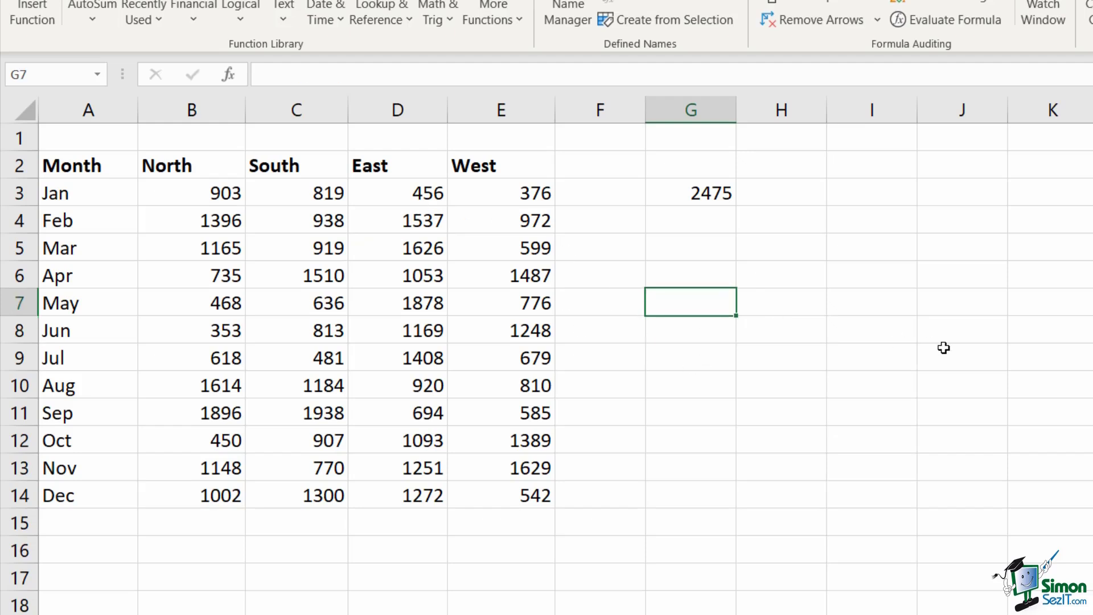
left_click(905, 311)
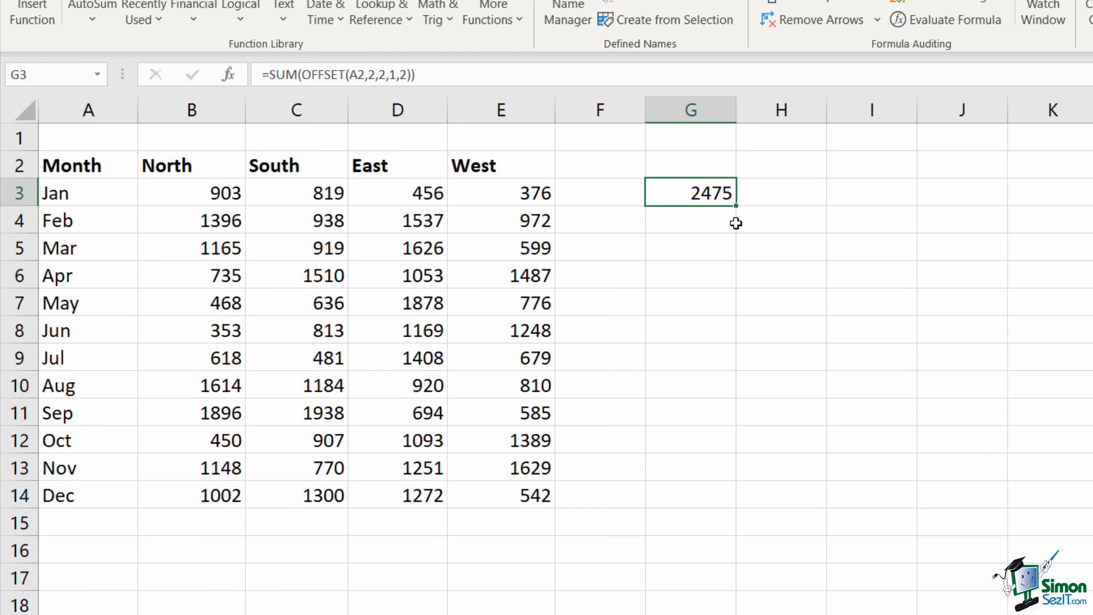
key("Delete")
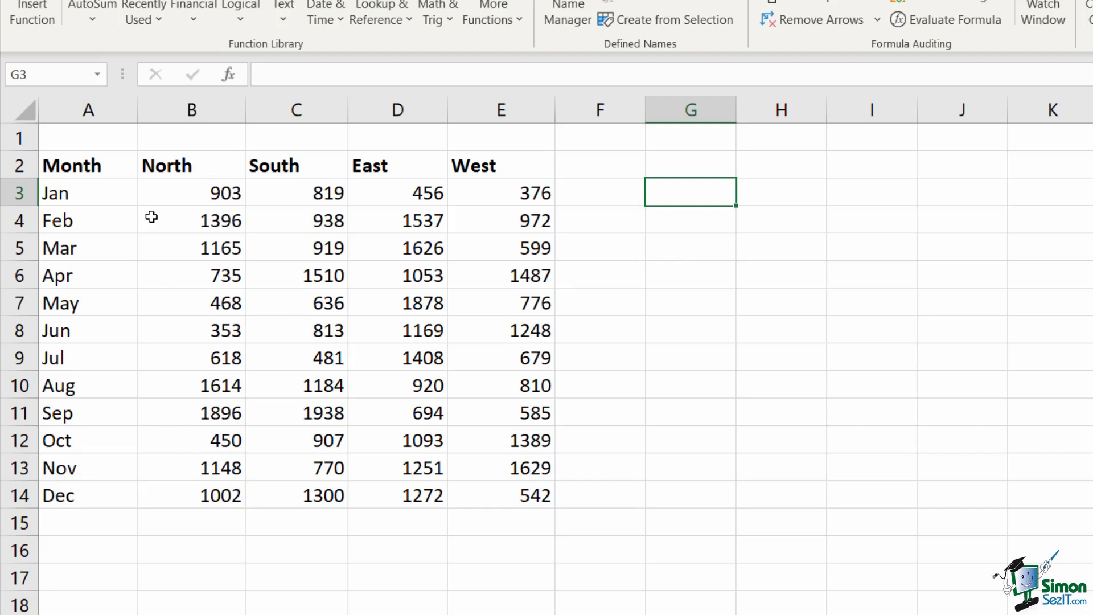
Point out Jul's South value 481 in C9, the A2 header, and Nov in A13.
left_click(331, 362)
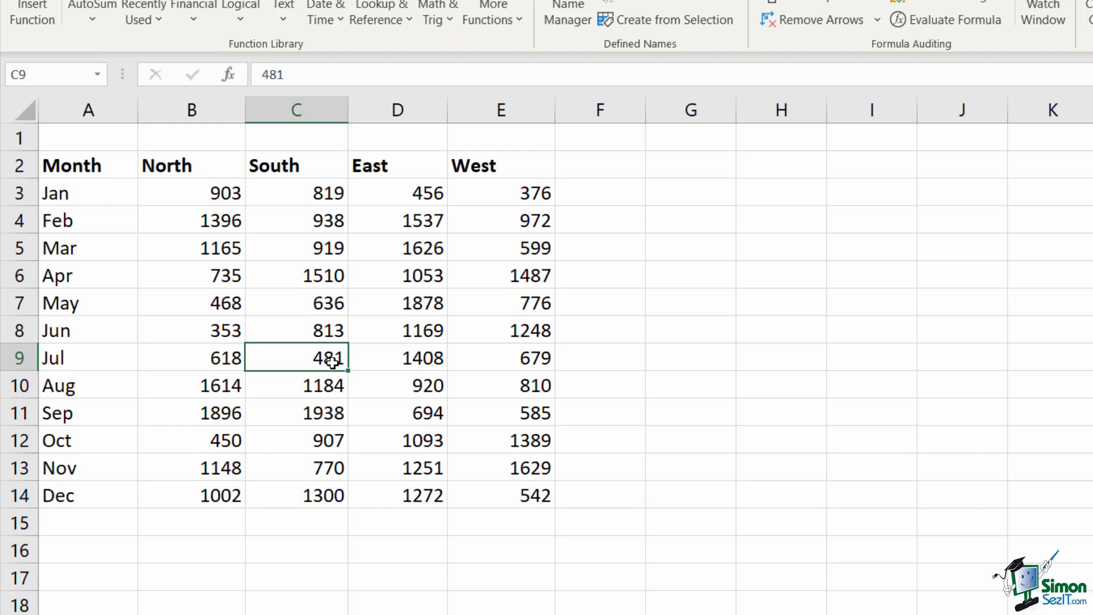
left_click(69, 168)
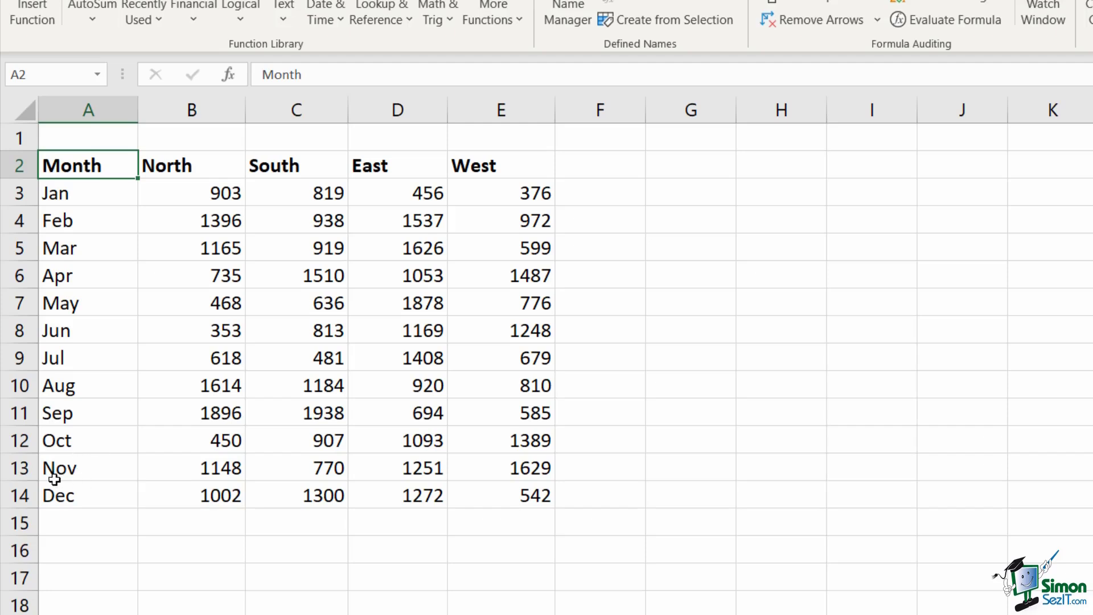
left_click(84, 469)
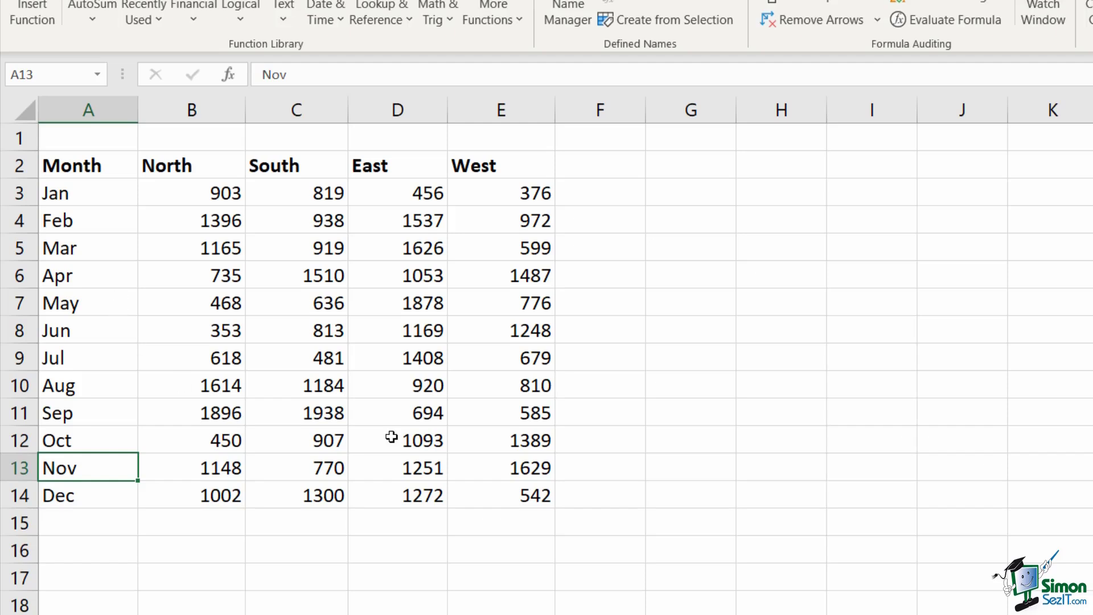
Enter =OFFSET(A13,-4,2,1,1) in G4 so it returns 481.
left_click(682, 226)
type("=OFFSET")
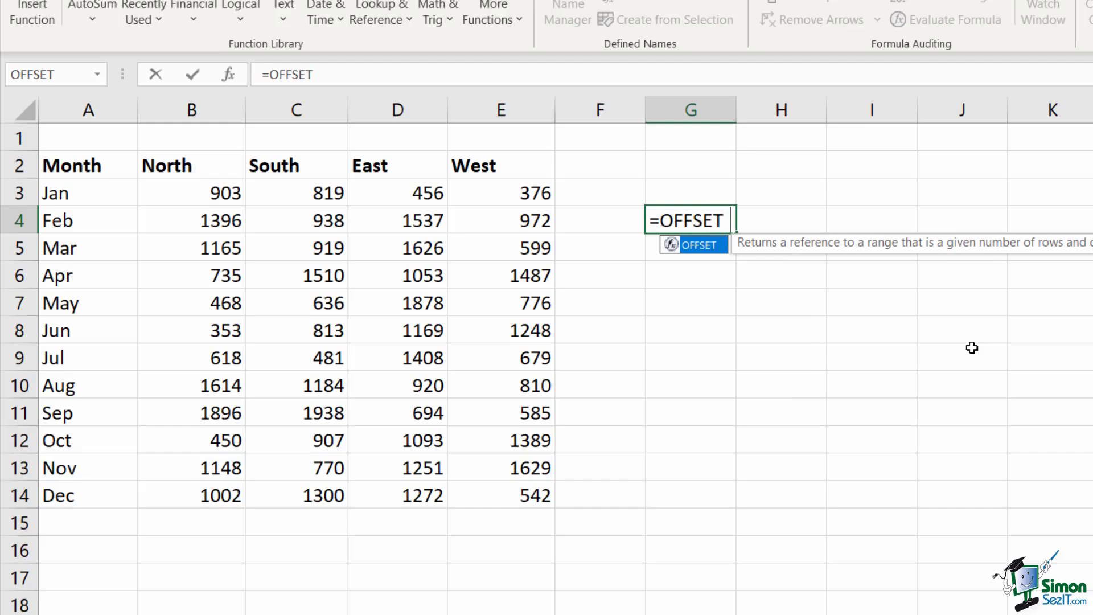
type("(")
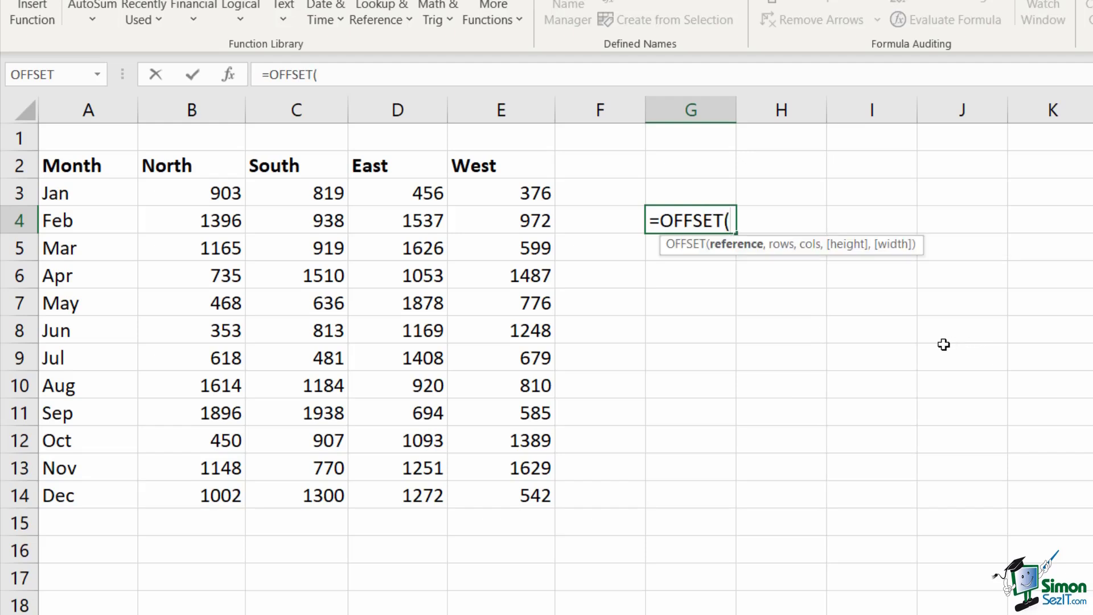
left_click(102, 471)
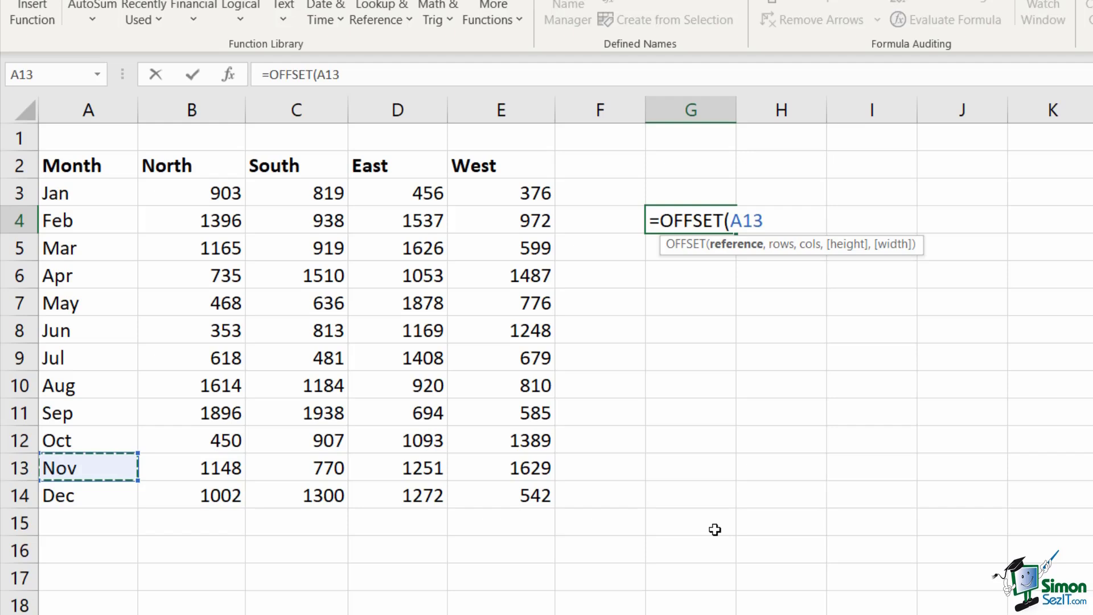
type(",")
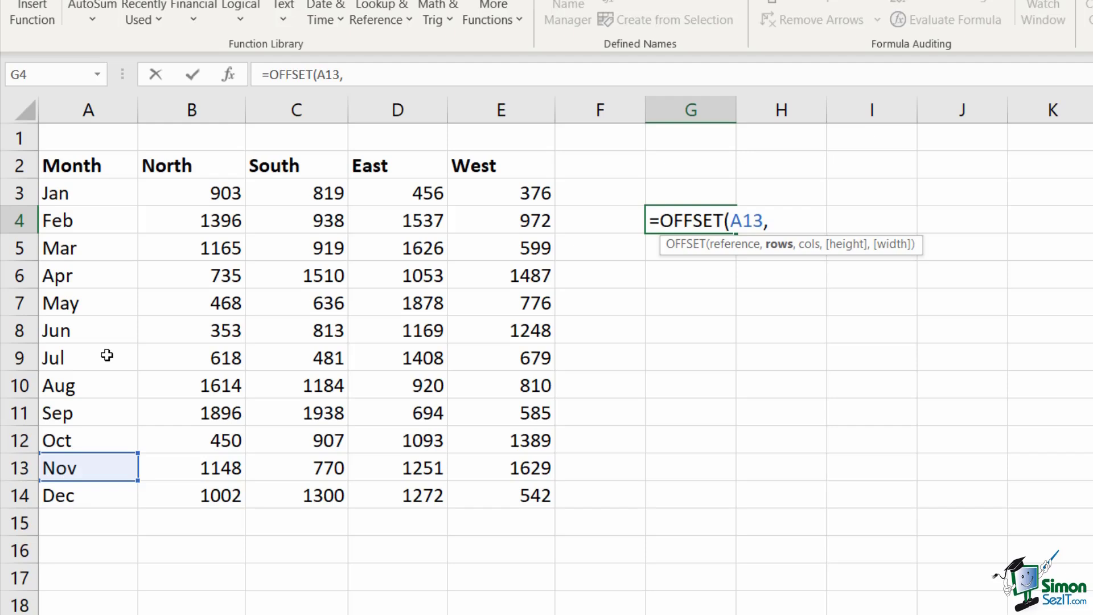
type("-4,")
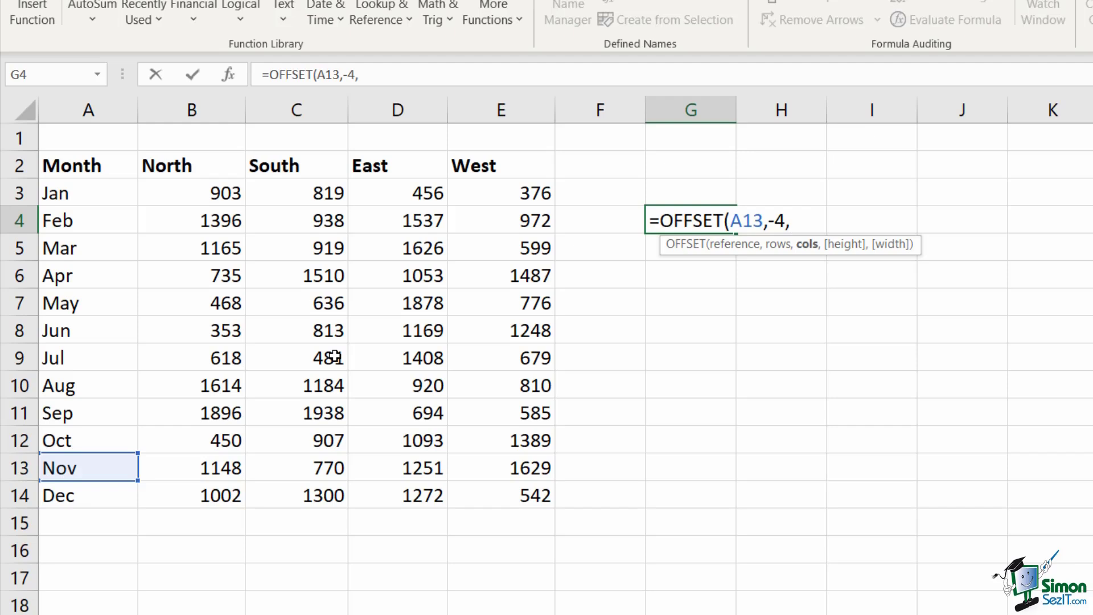
type("2,")
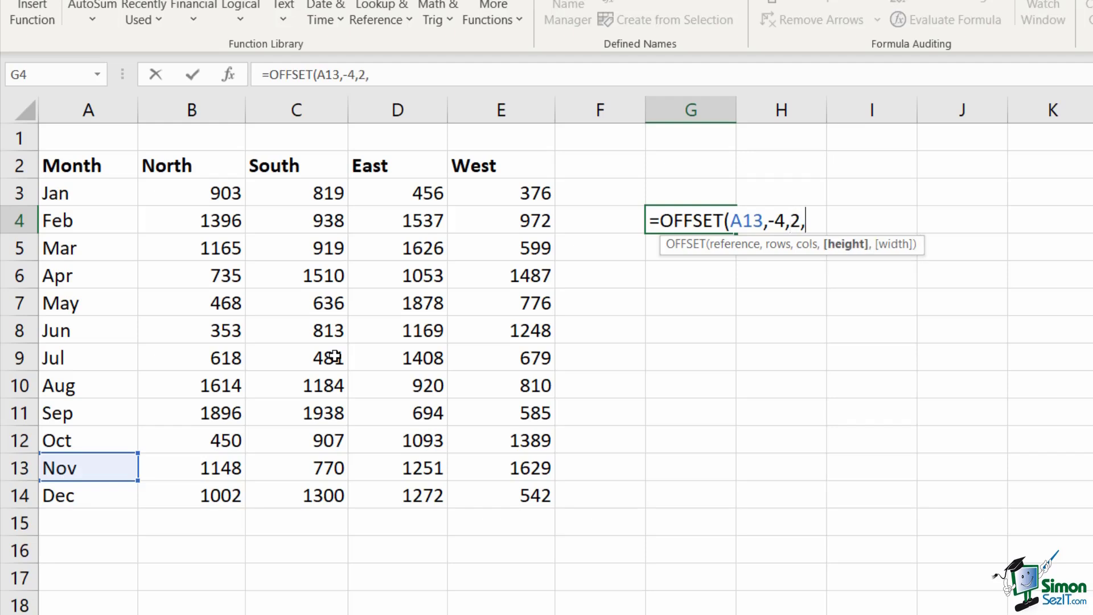
type("1,1")
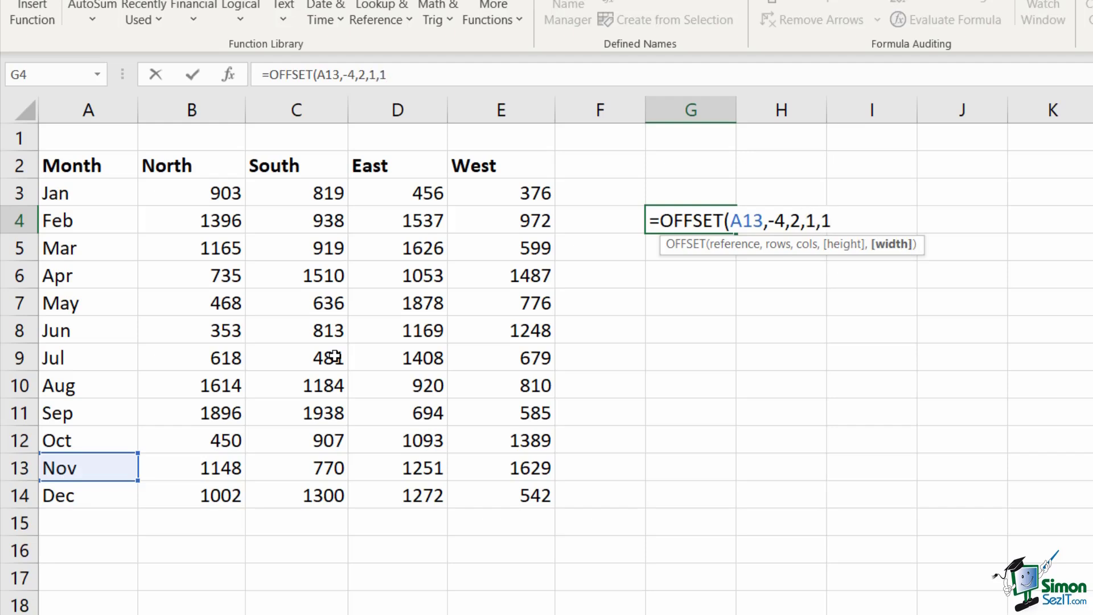
type(")")
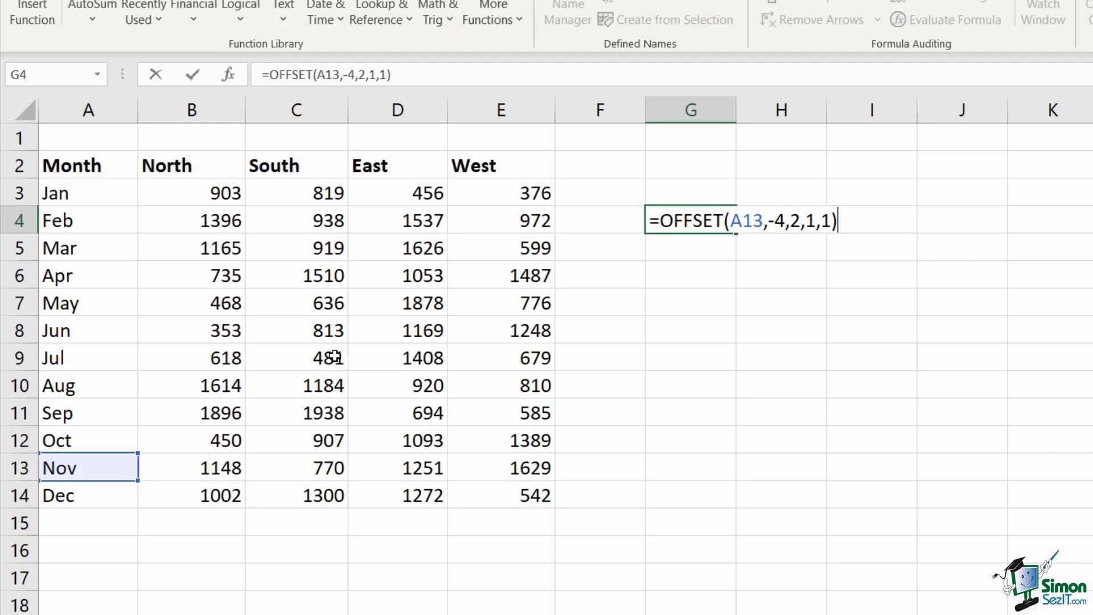
key("Return")
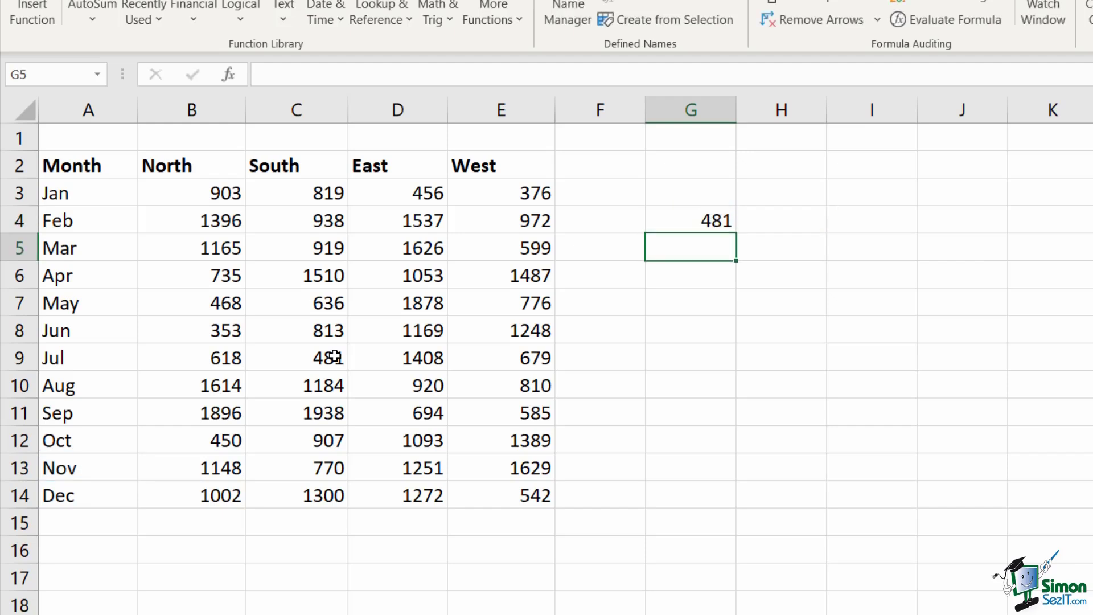
left_click(734, 225)
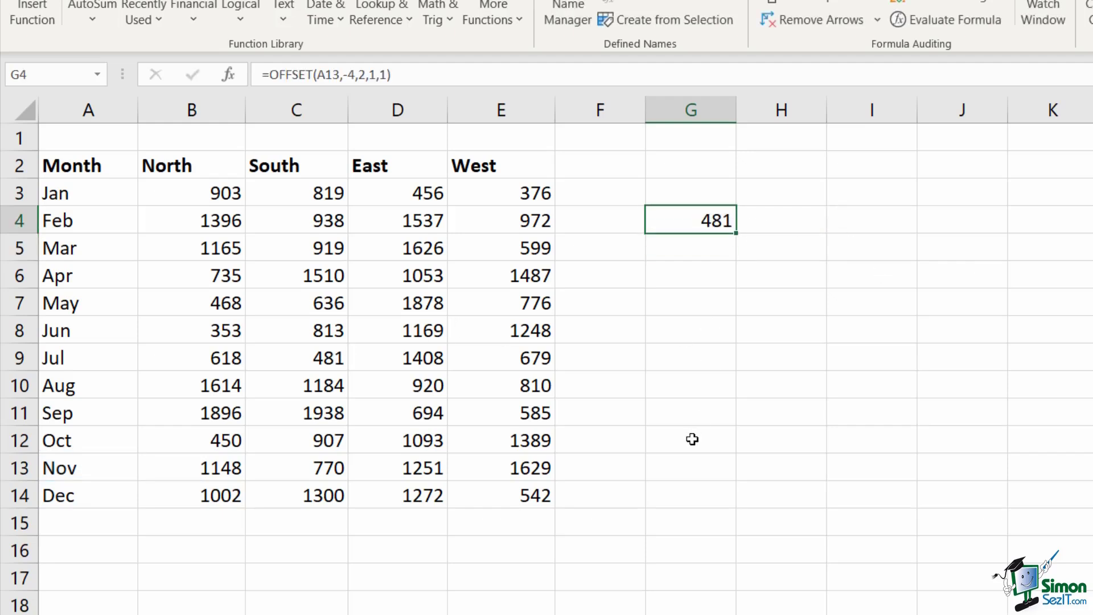
Clear G4 and highlight the South sales from Apr through Sep.
left_click(313, 359)
key("Delete")
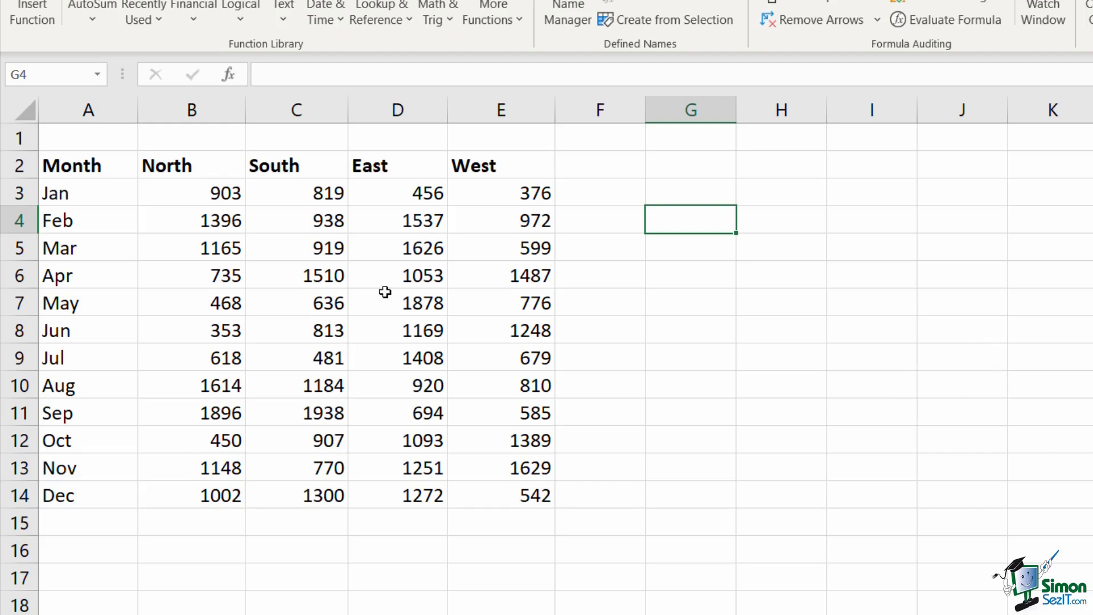
left_click(296, 275)
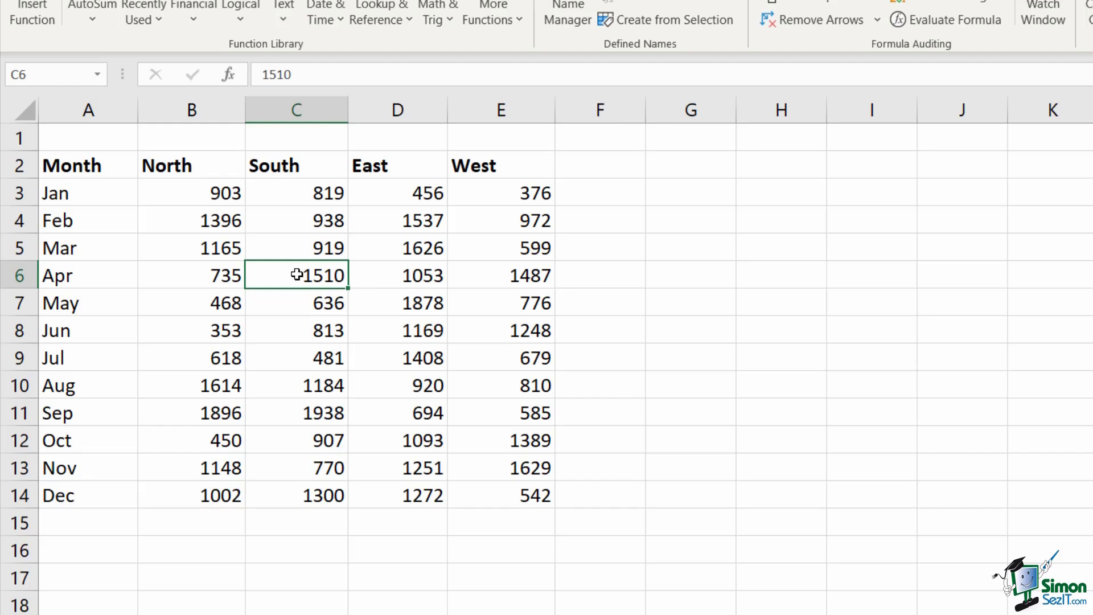
left_click_drag(296, 275, 293, 411)
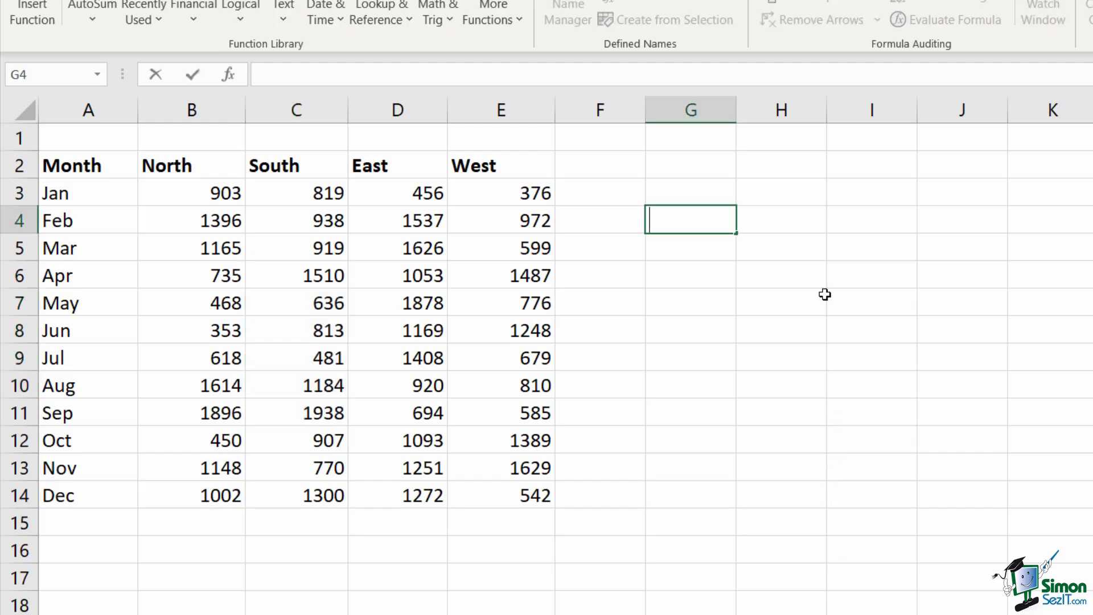
Enter =OFFSET(A3,3,2,6,1) to list Apr–Sep South sales down G4:G9, then select the results.
type("=O")
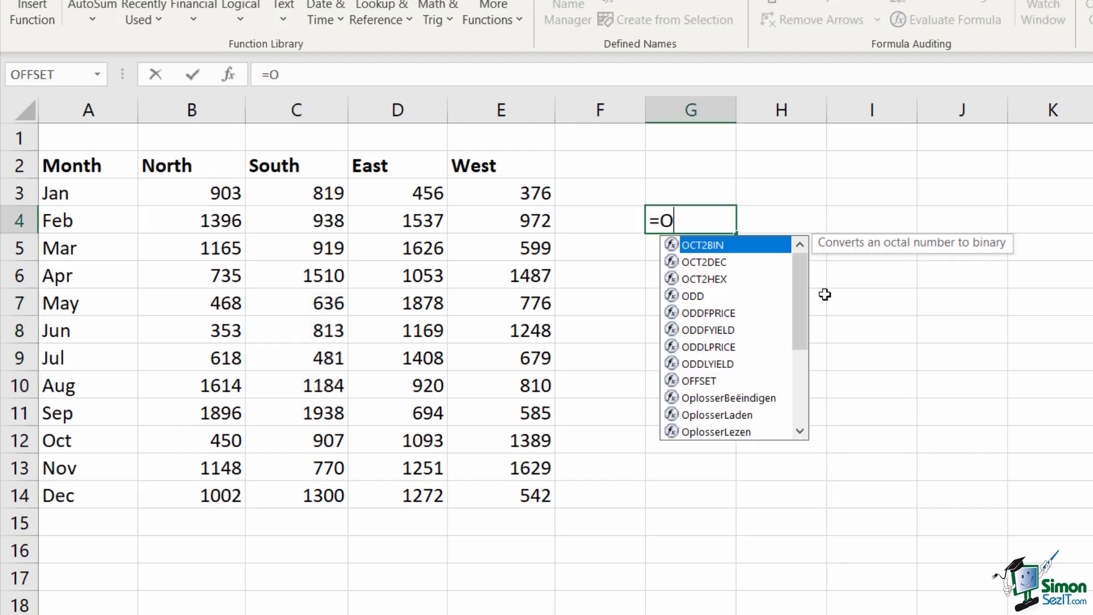
type("FFSET(")
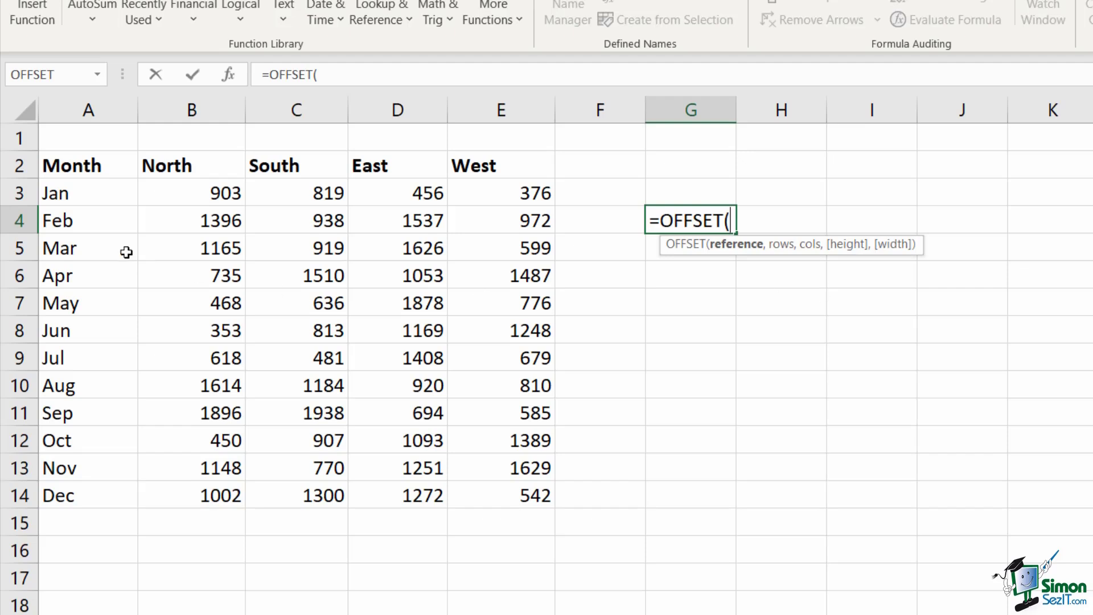
left_click(78, 195)
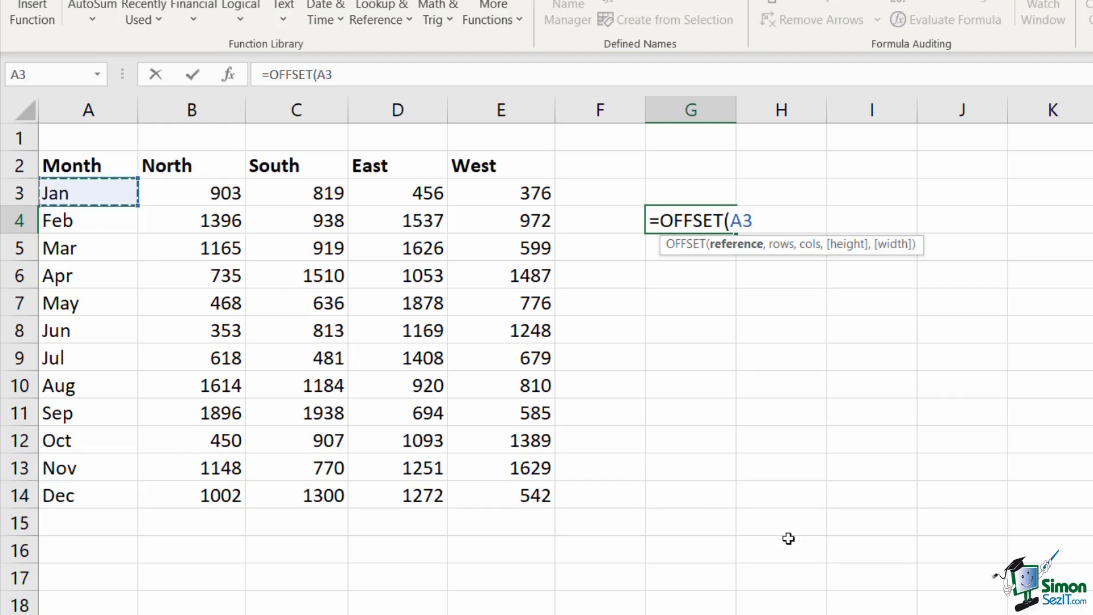
type(",")
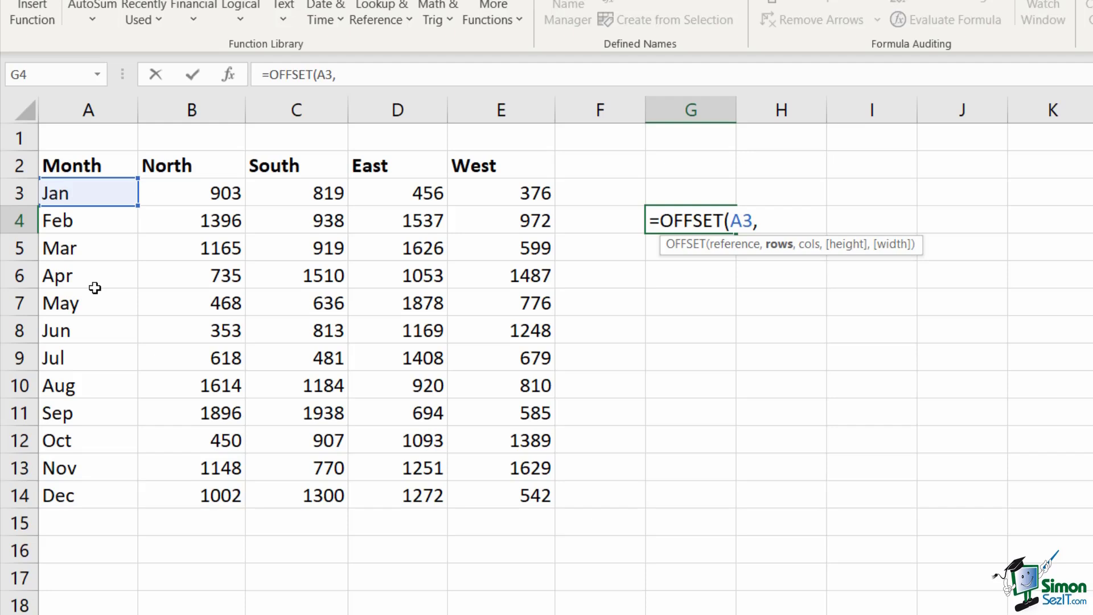
type("3,")
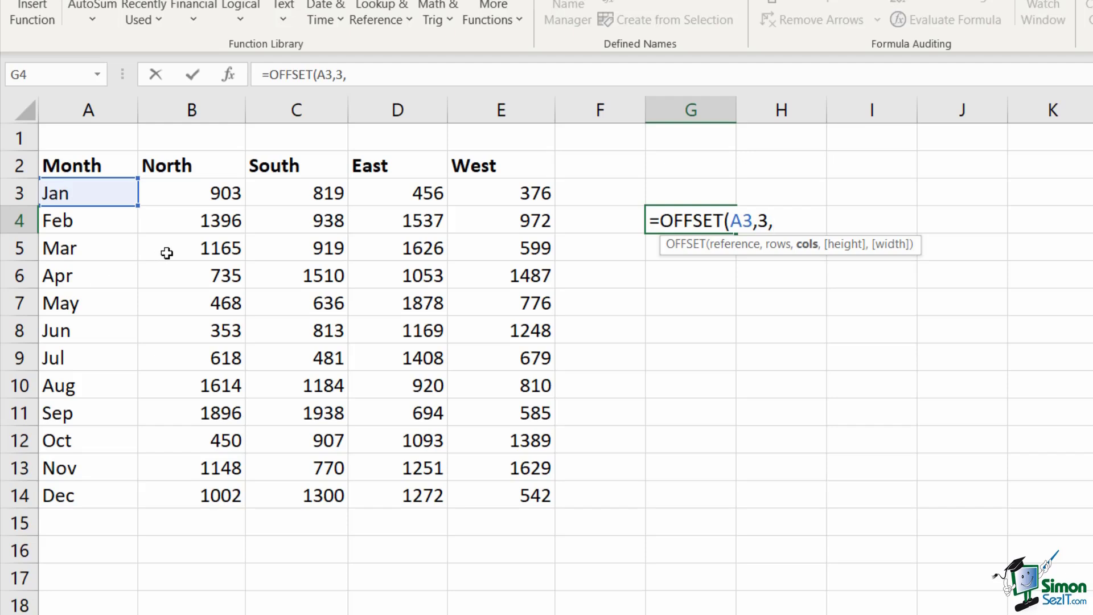
type("2,")
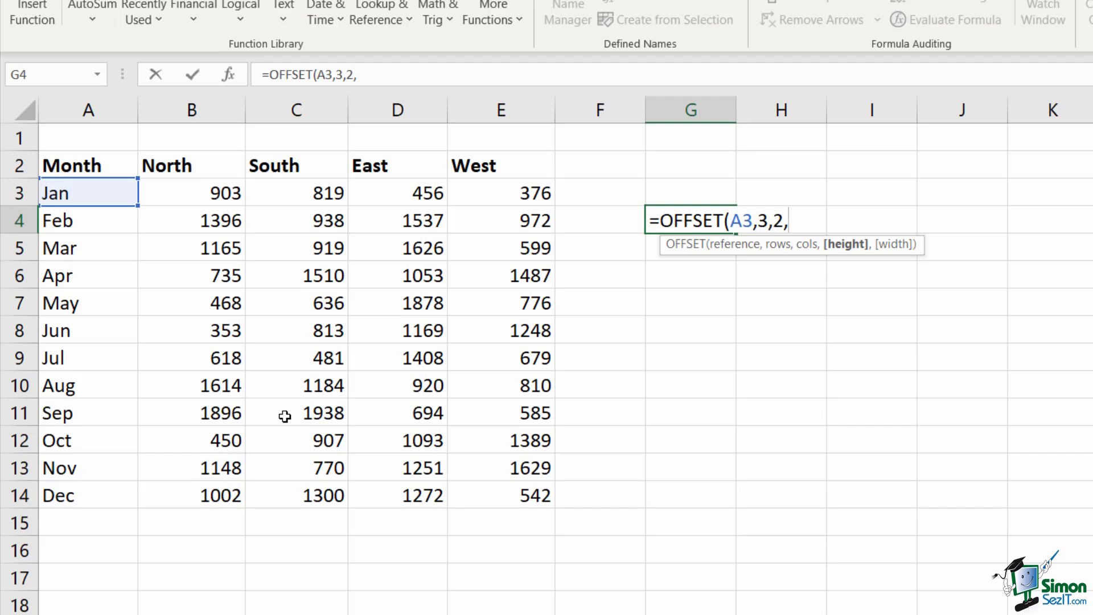
type("6,")
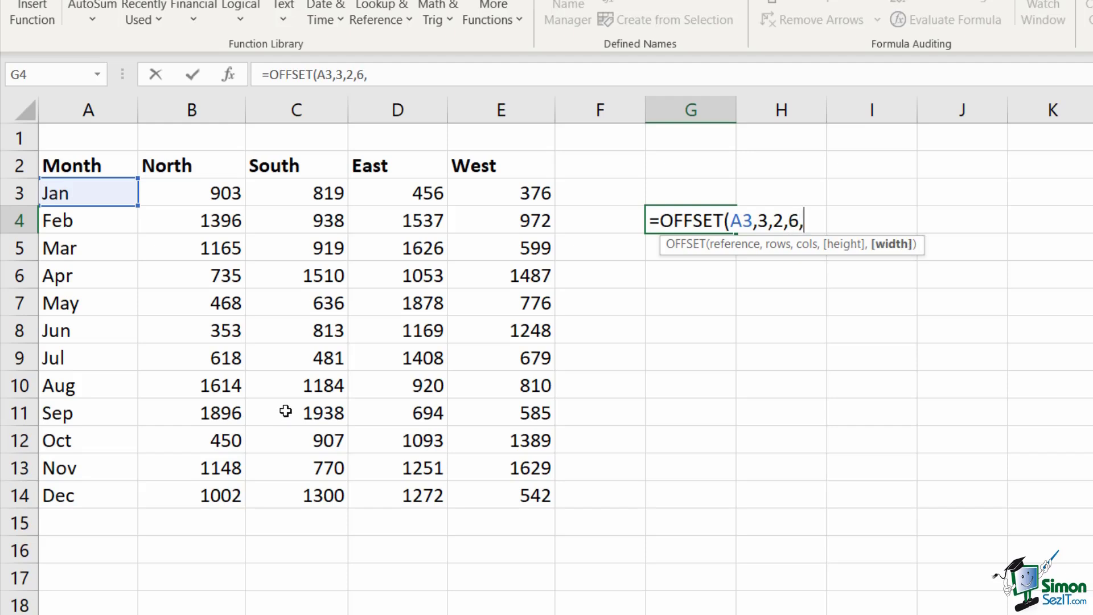
type("1)")
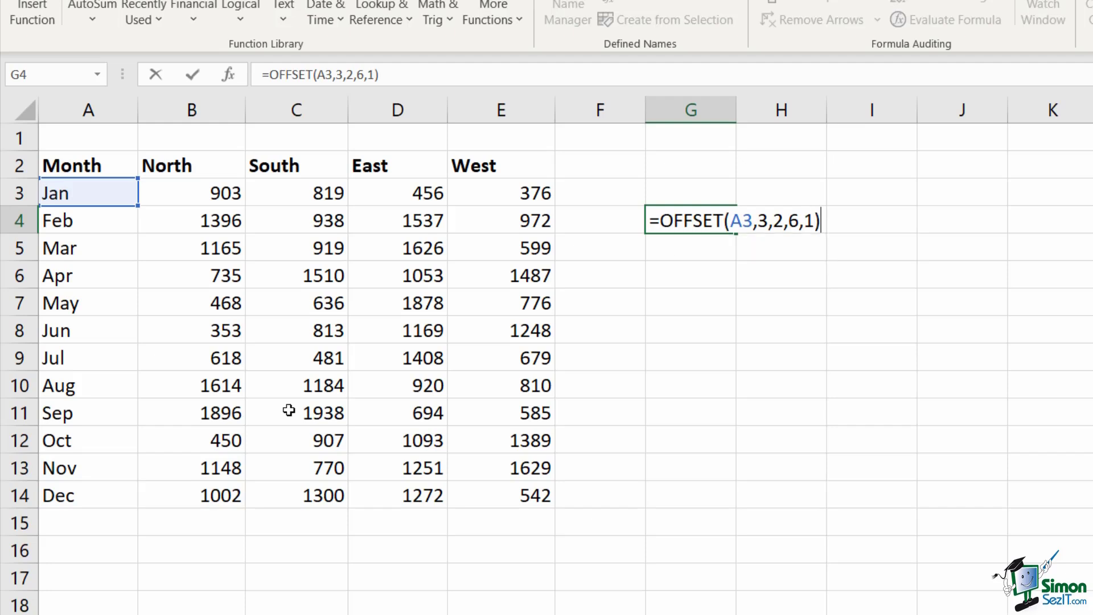
key("Return")
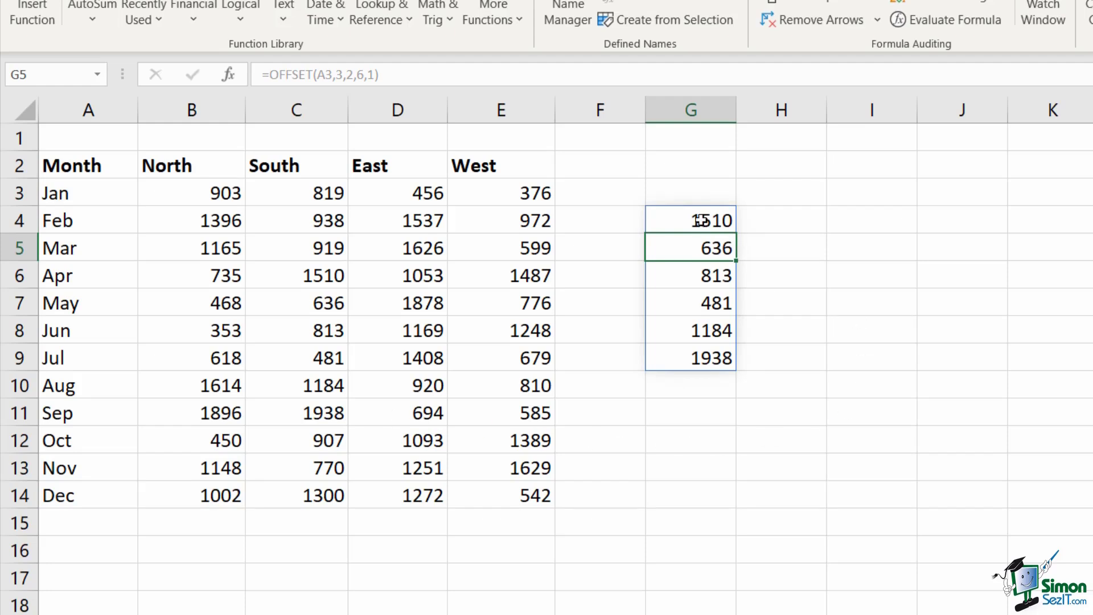
left_click_drag(704, 220, 704, 377)
Clear the column results and enter =OFFSET(A3,6,1,1,4) in G4 for July's four regional sales.
key("Delete")
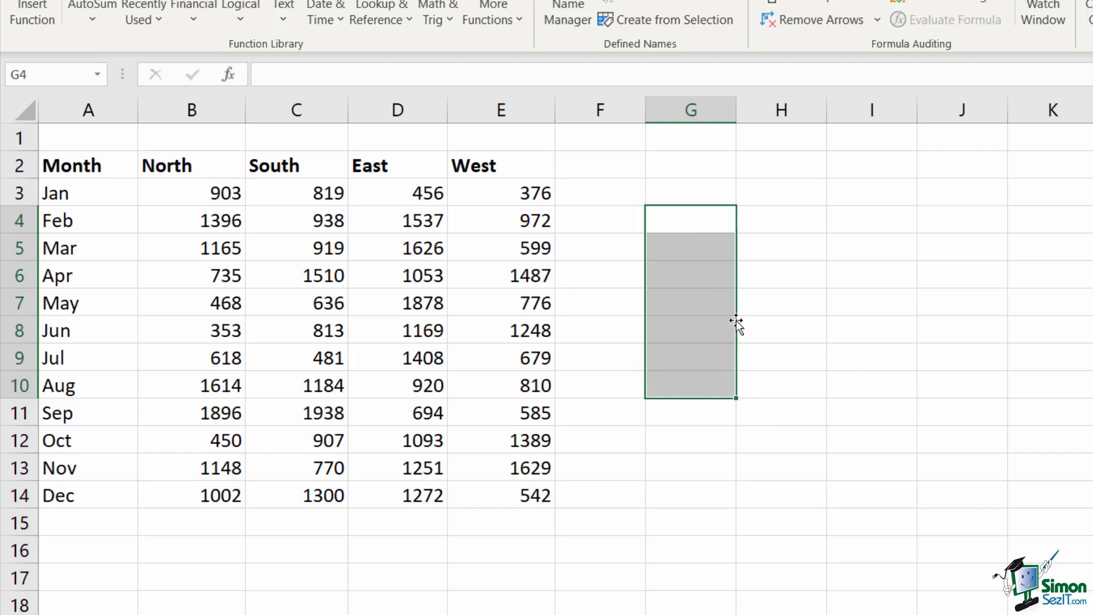
left_click_drag(164, 362, 513, 359)
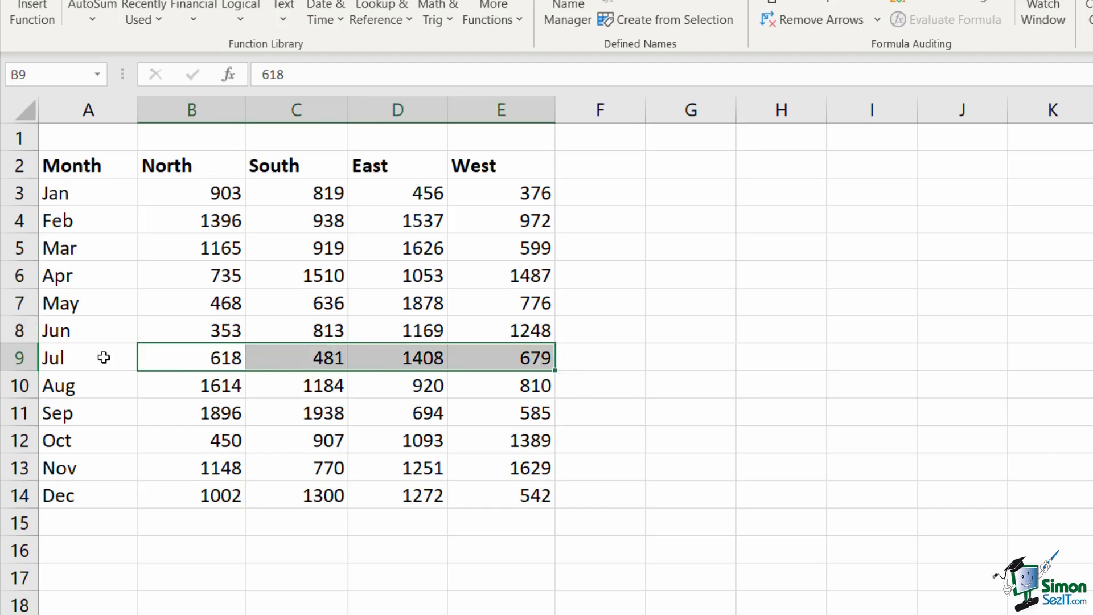
left_click(691, 229)
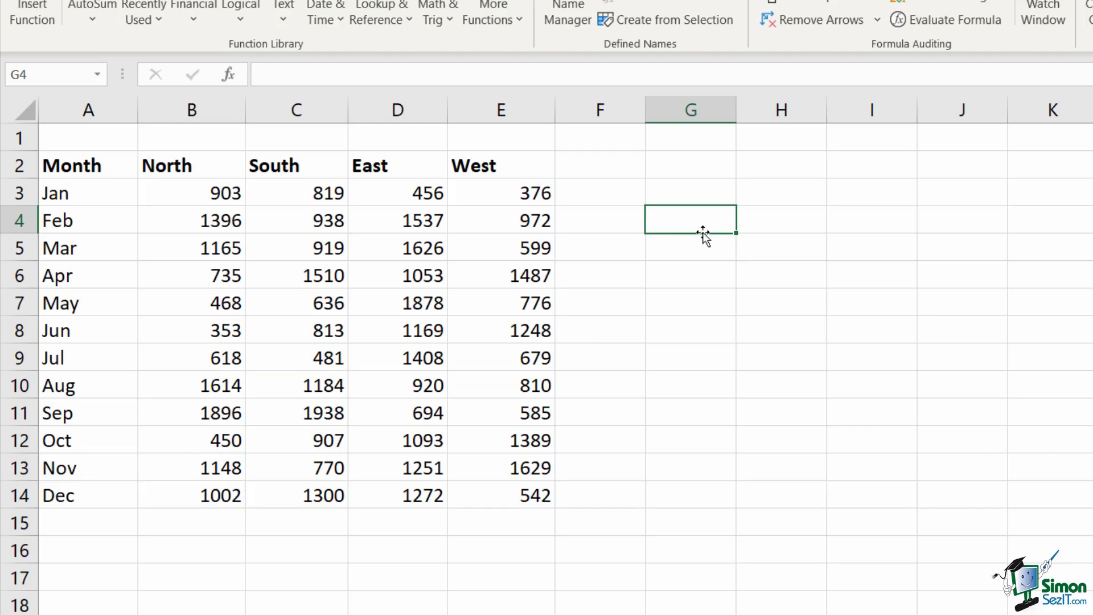
type("=")
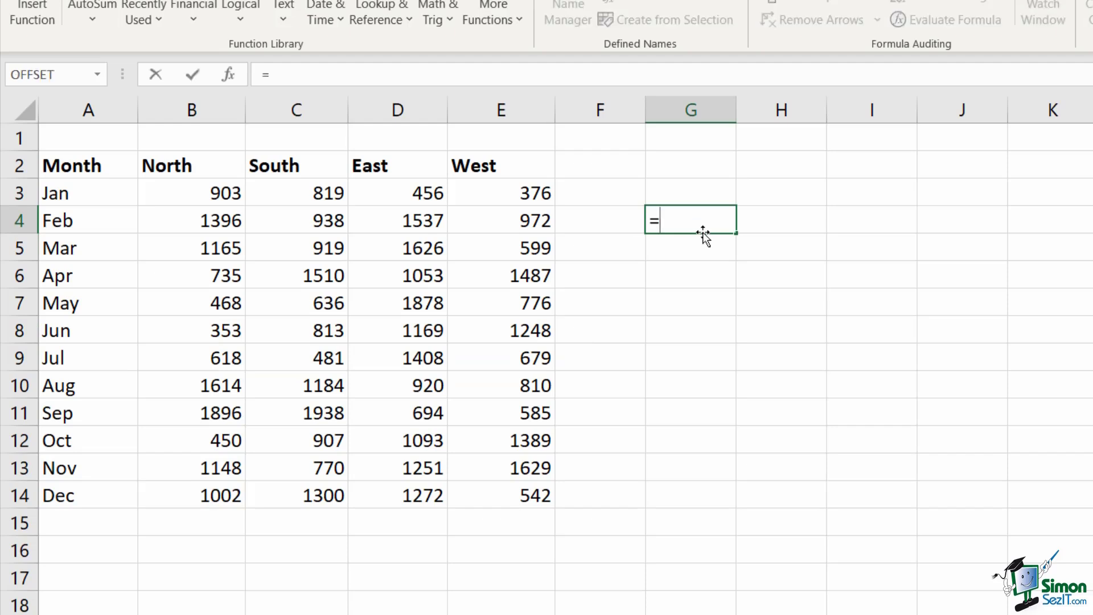
type("OFFSET")
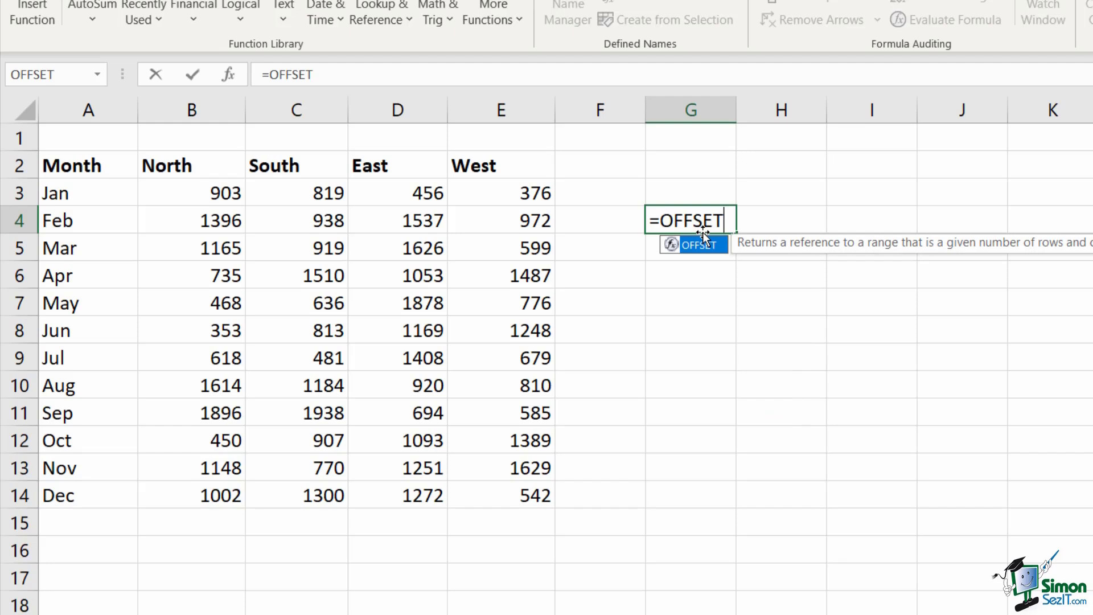
type("(")
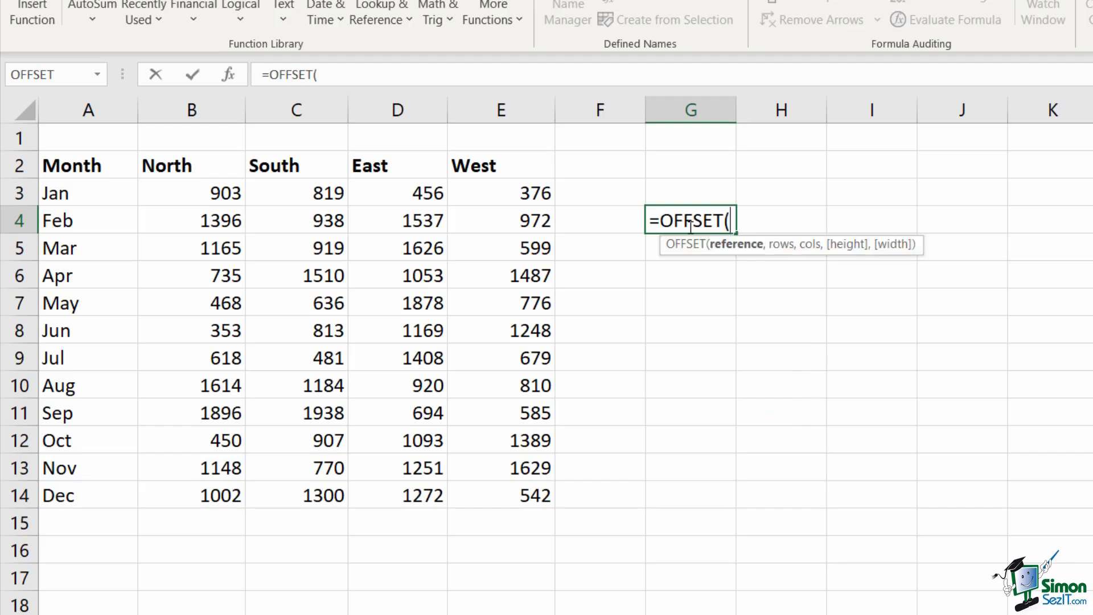
left_click(80, 196)
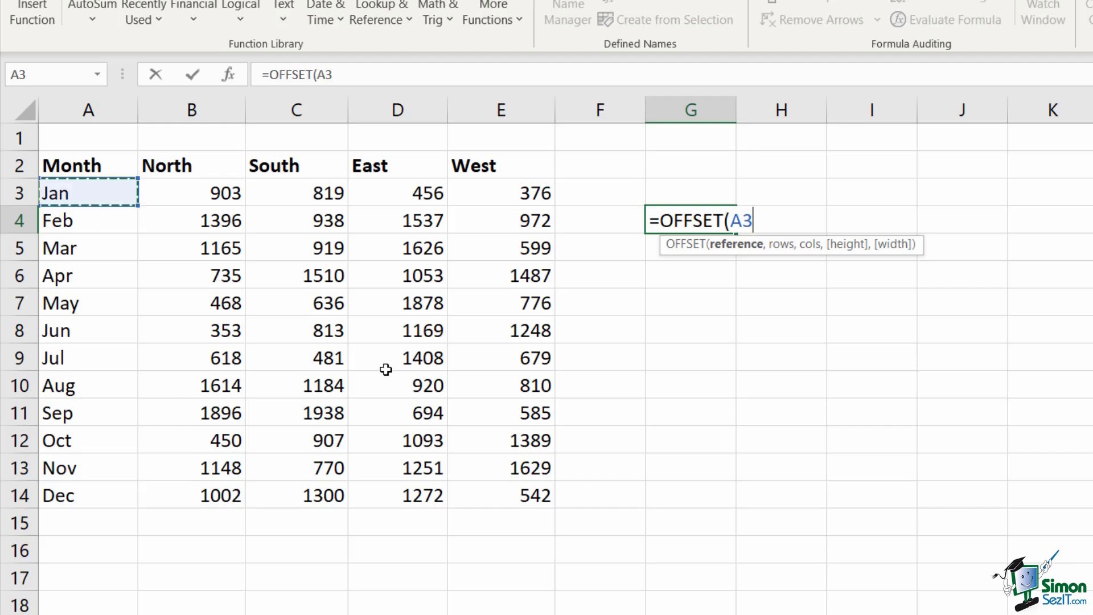
type(",")
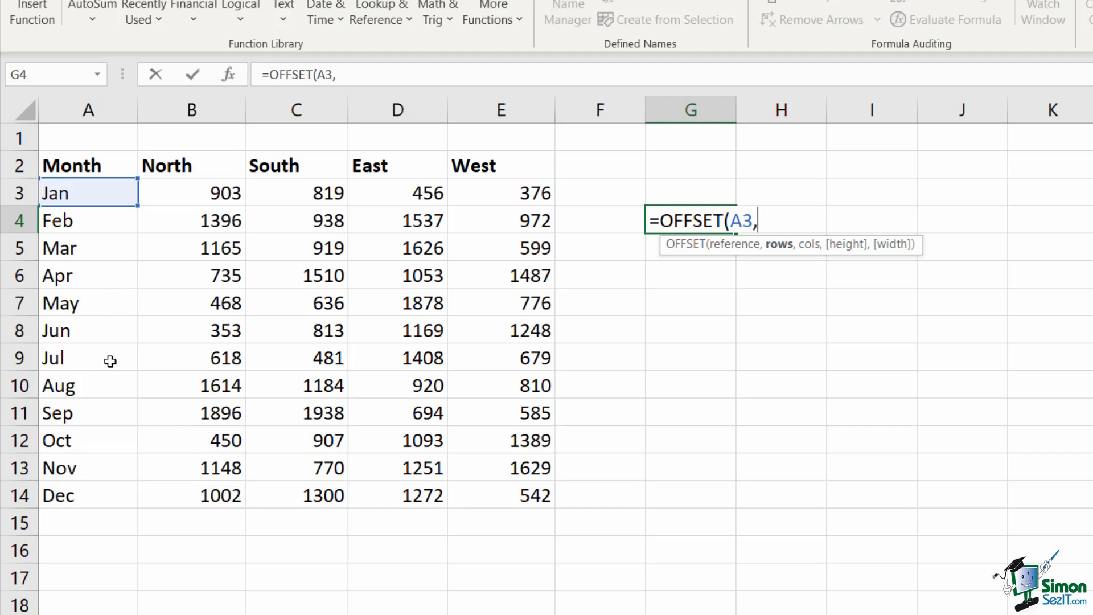
type("6,")
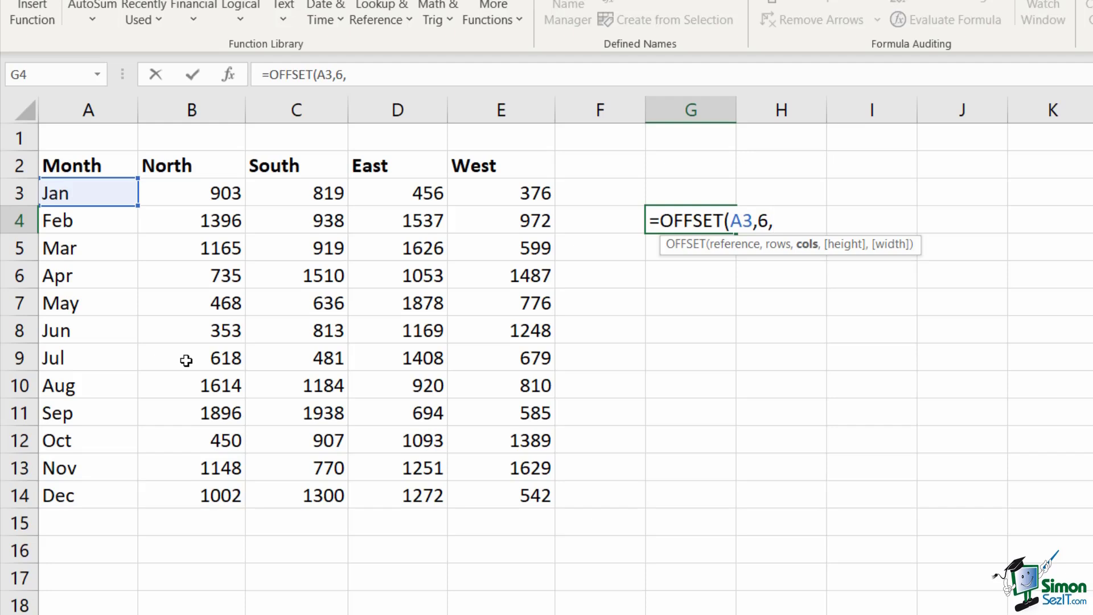
type("1,")
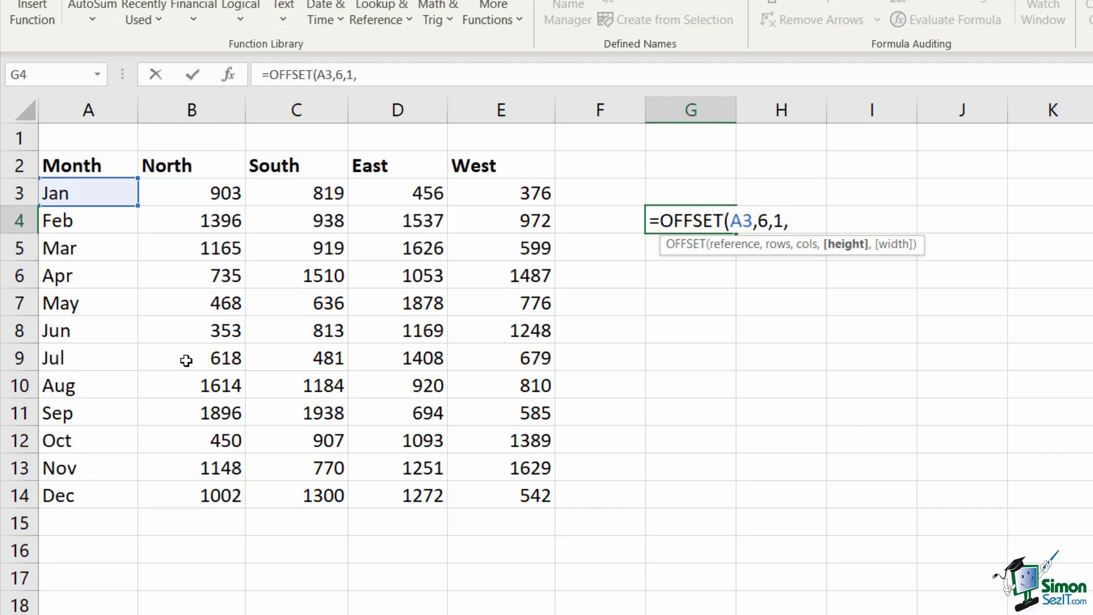
type("1,")
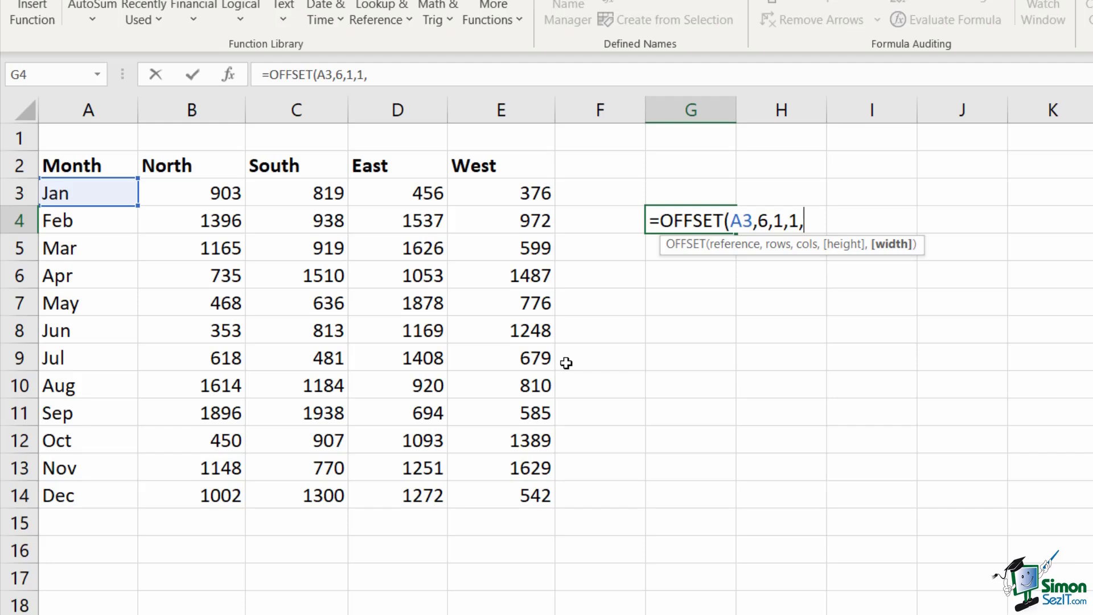
type("4)")
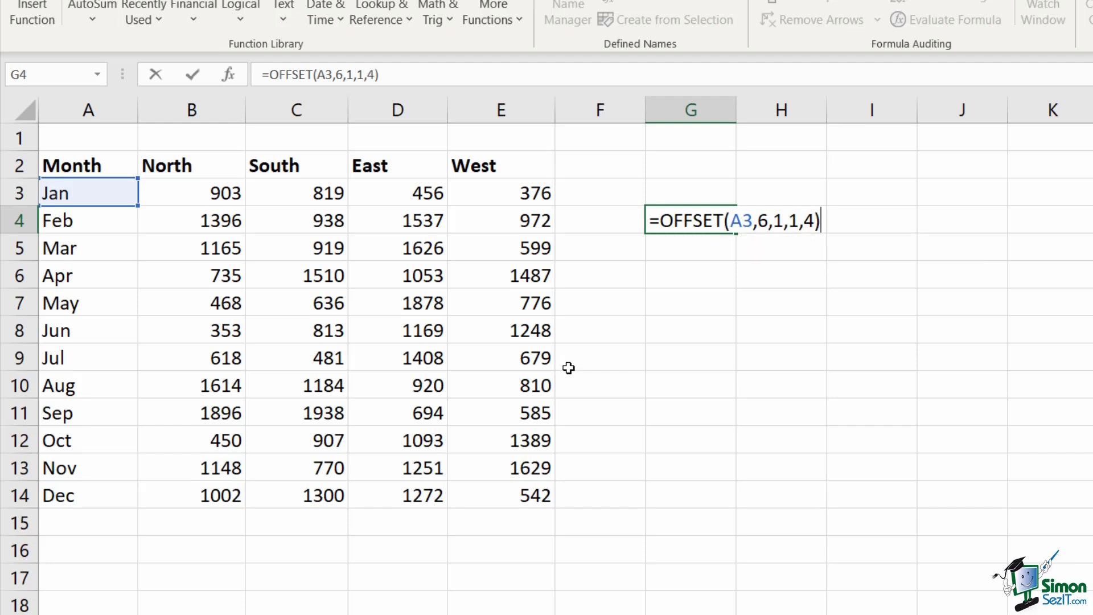
key("Return")
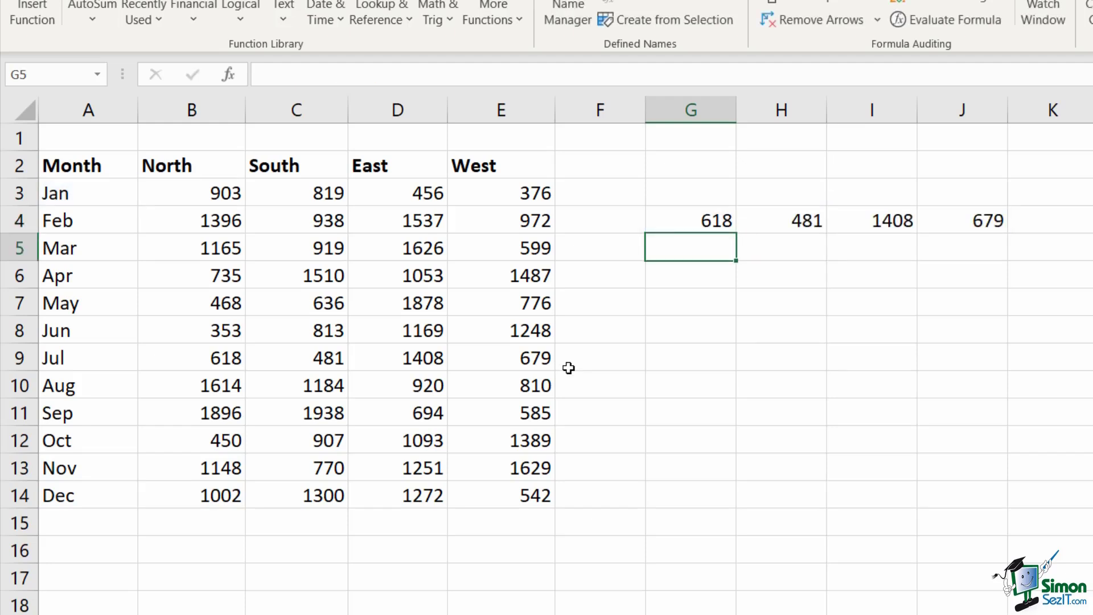
left_click_drag(181, 359, 543, 360)
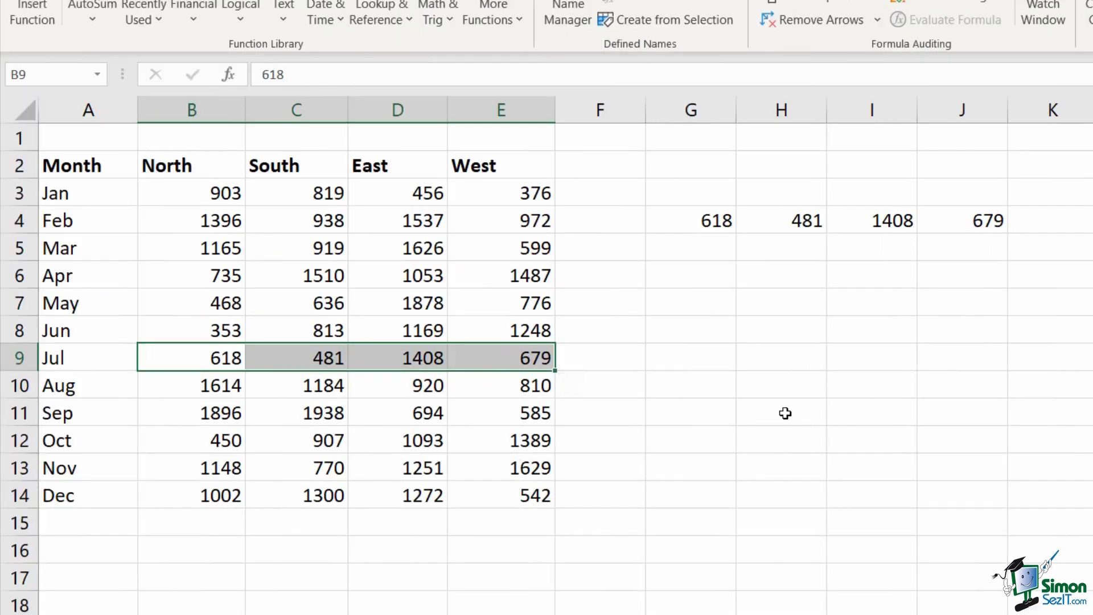
Delete the July row result from G4:J4 and highlight July–August sales in B9:E10.
left_click(746, 330)
left_click_drag(663, 221, 1001, 222)
key("Delete")
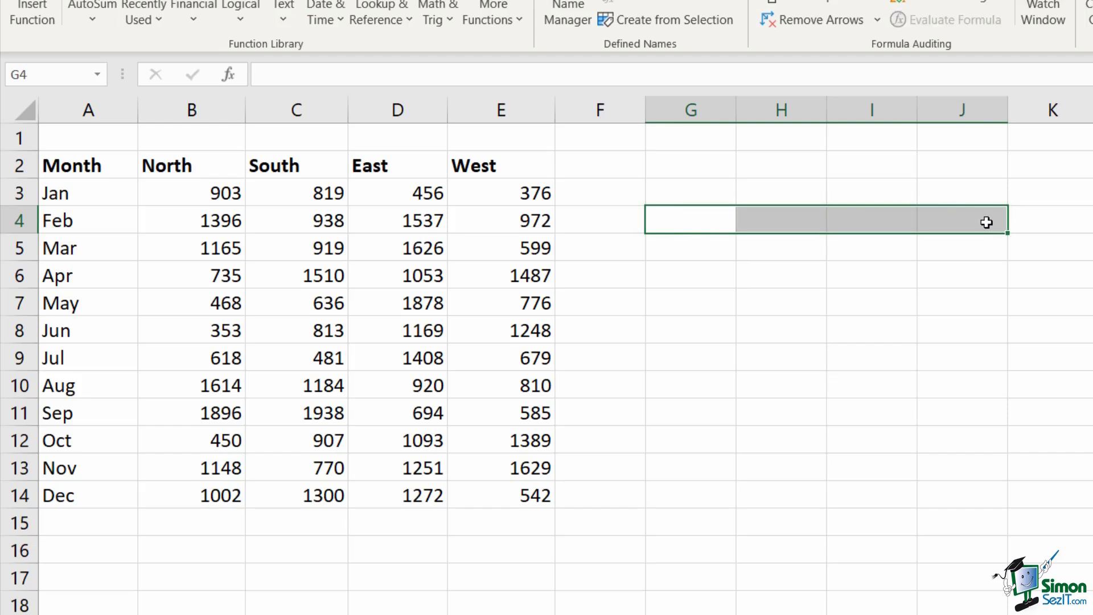
left_click_drag(161, 352, 496, 389)
key("ctrl+End")
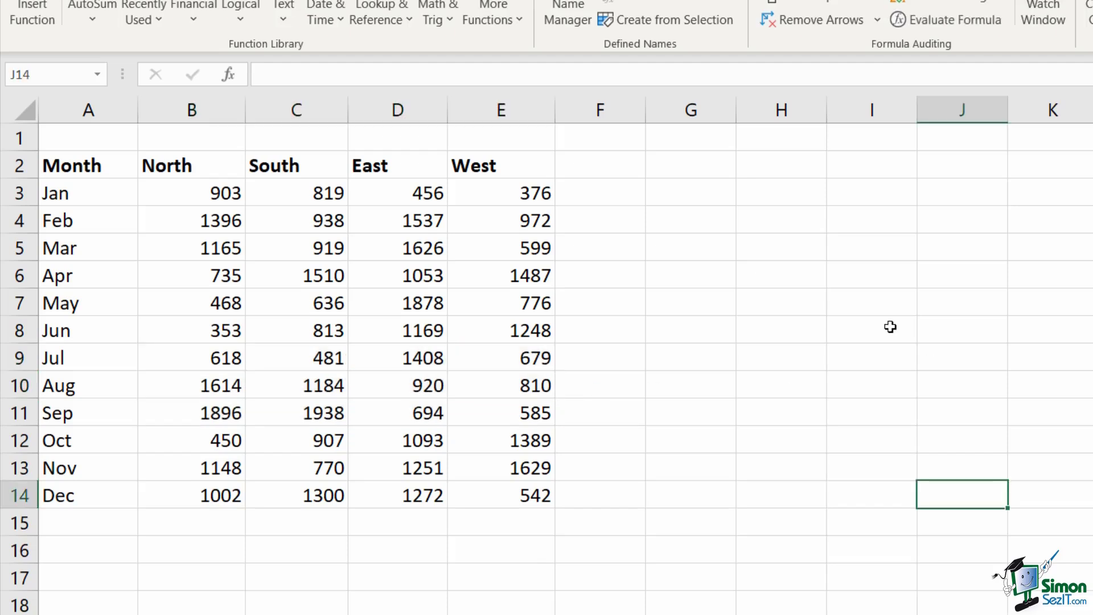
Enter =OFFSET(A3,6,1,2,4) in G5 and compare the G5:J6 spill with B9:E10.
left_click(689, 251)
type("=")
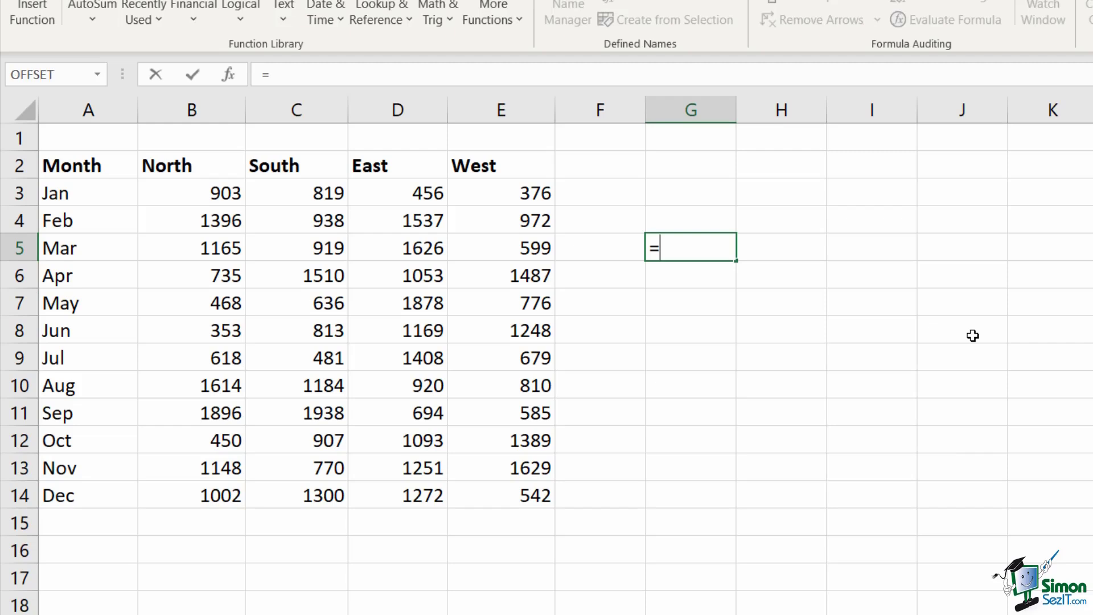
type("OFFSET(")
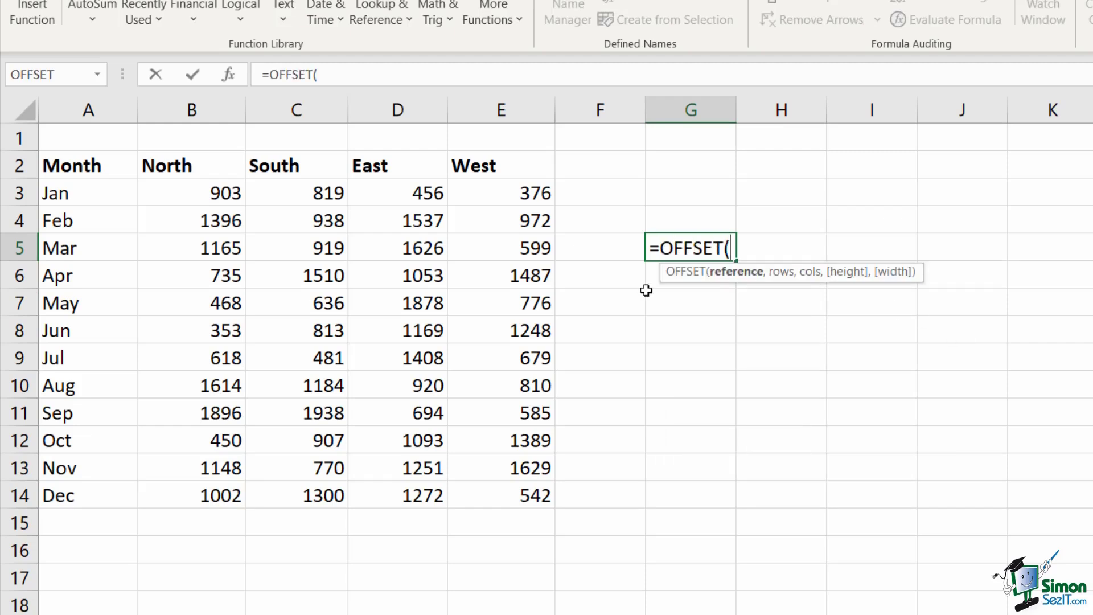
left_click(115, 194)
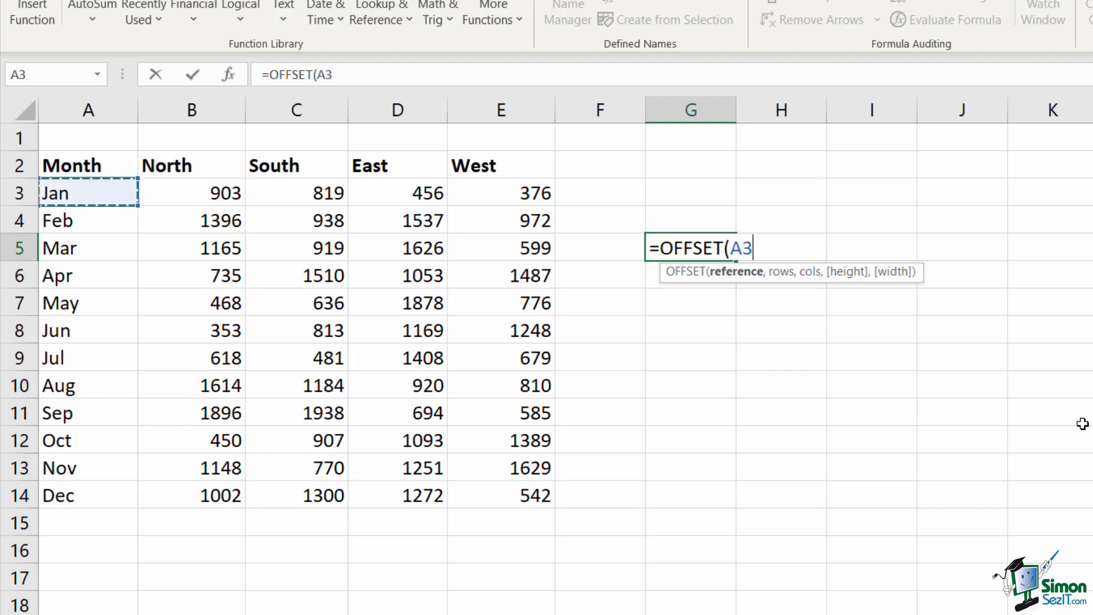
type(",")
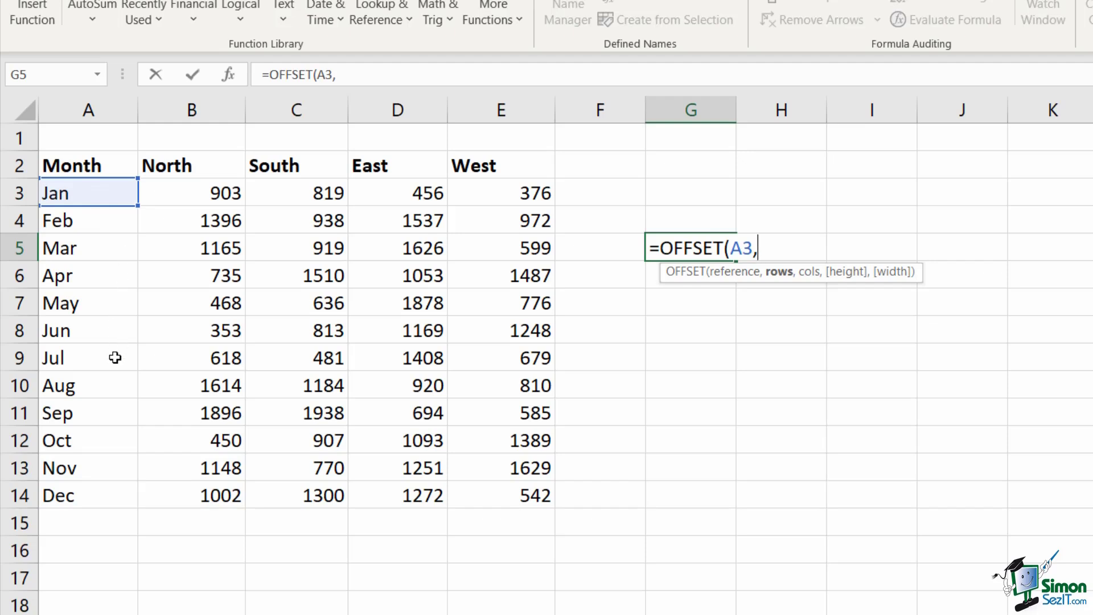
type("6,")
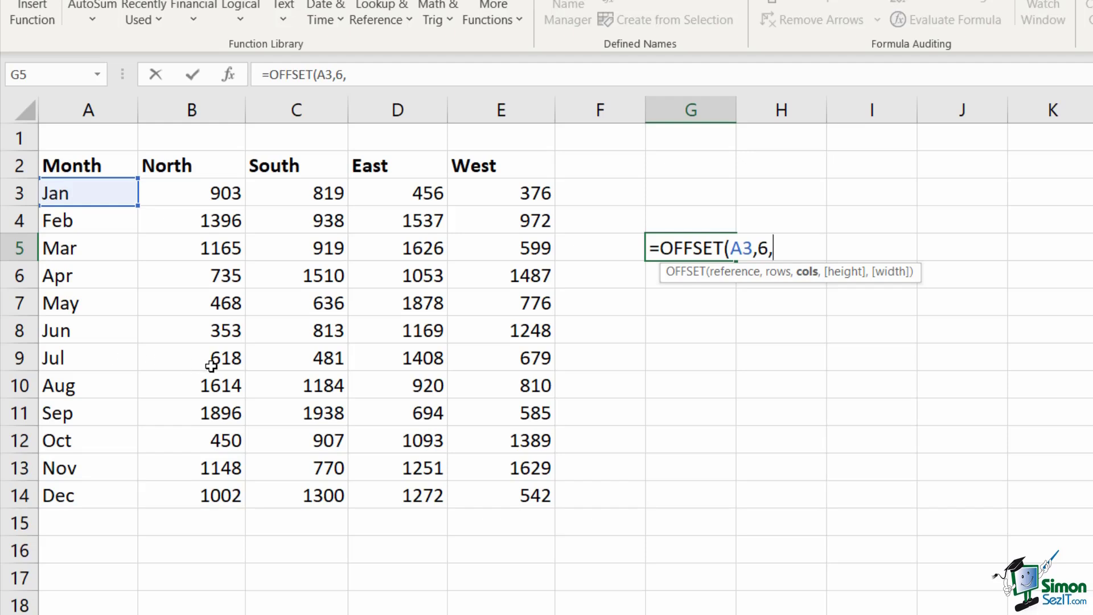
type("1,")
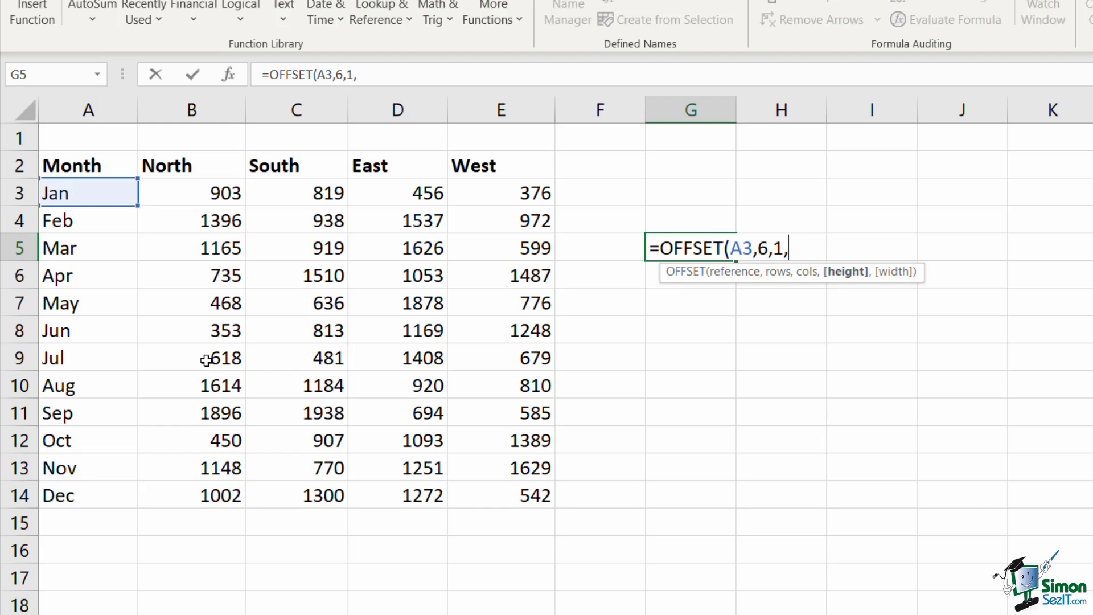
type("2,")
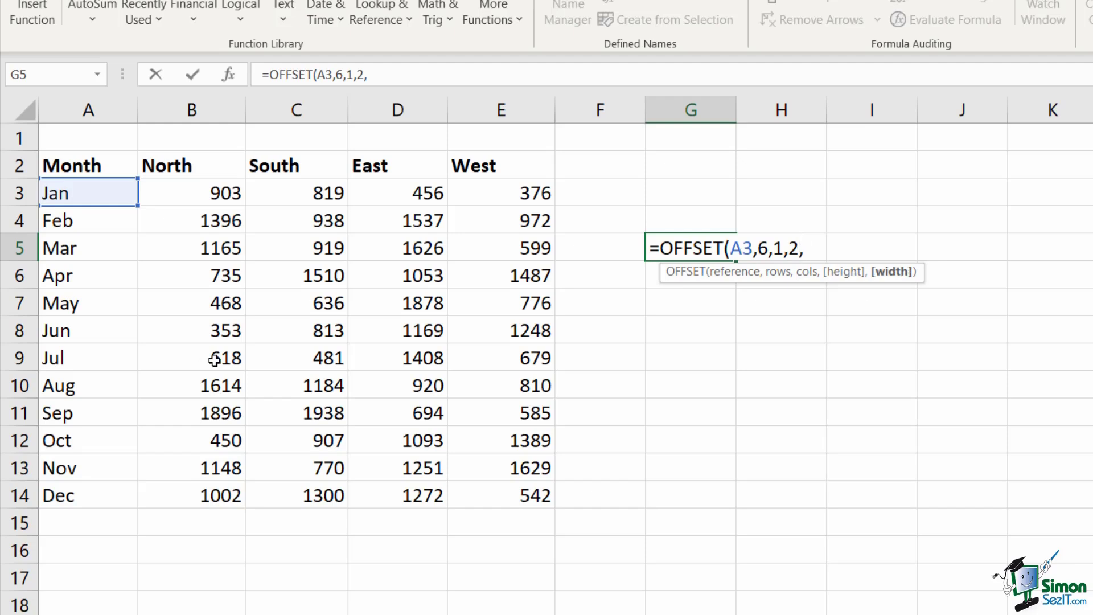
type("4)")
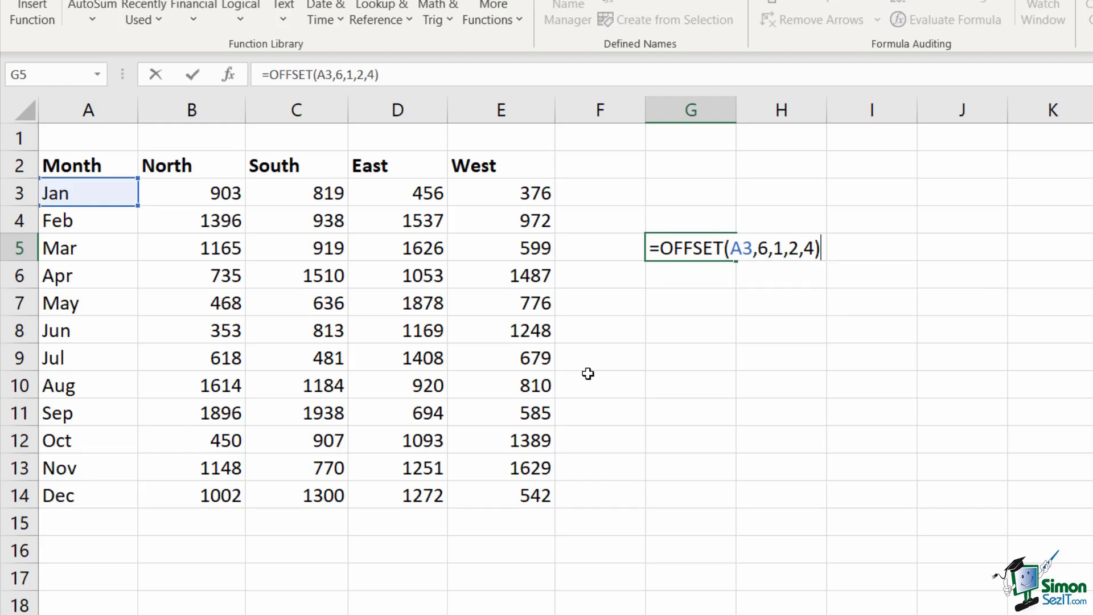
key("Return")
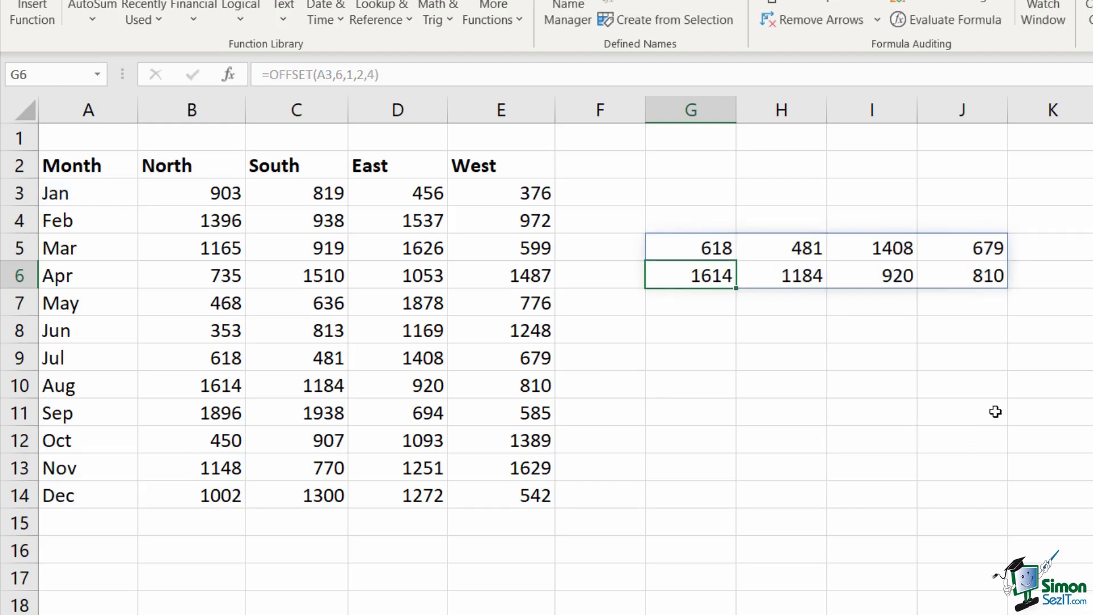
left_click(996, 411)
left_click_drag(199, 353, 497, 383)
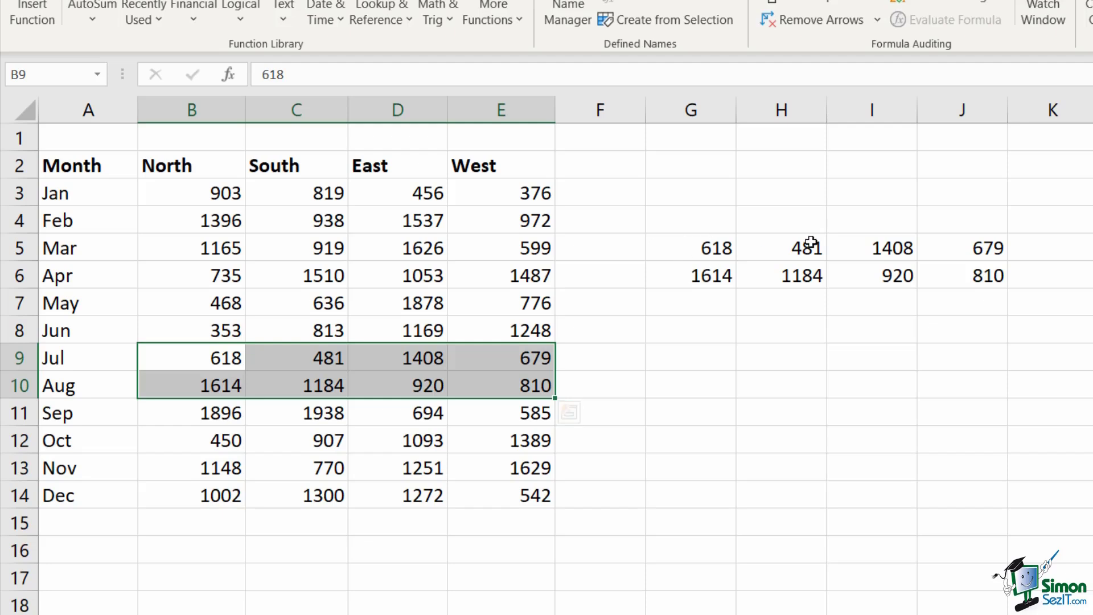
Select the 2x4 July–August result block in G5:J6 and delete it.
left_click(836, 353)
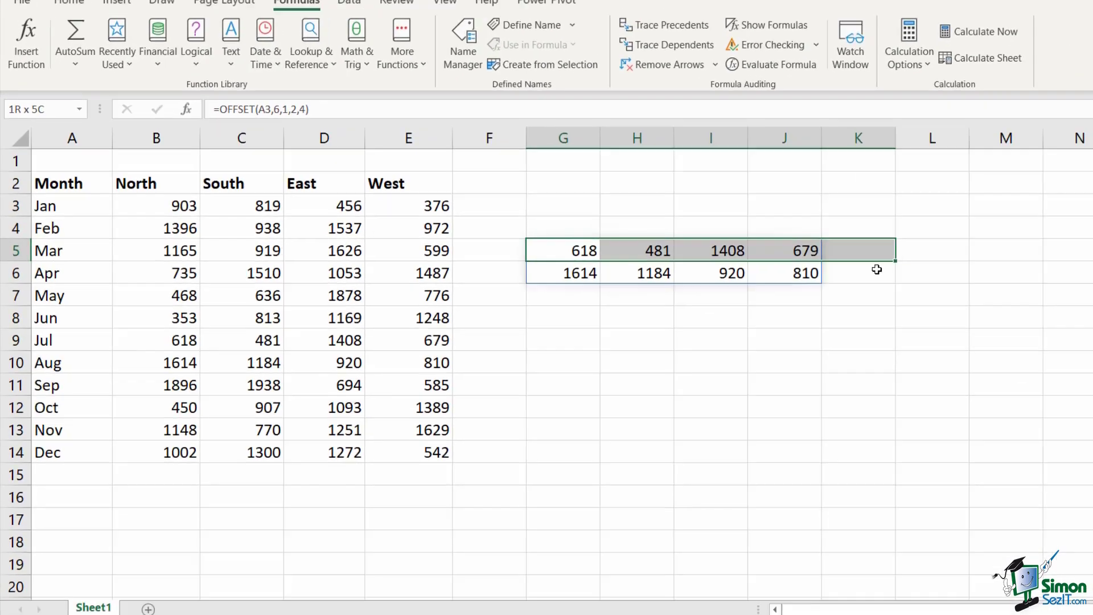
left_click_drag(876, 268, 722, 279)
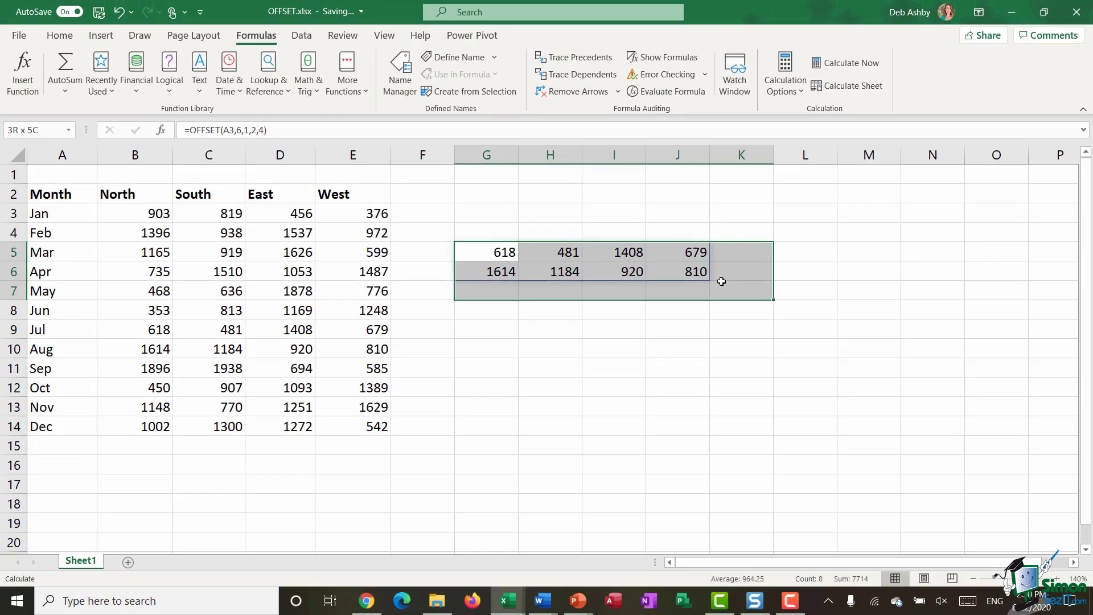
key("Delete")
left_click(603, 368)
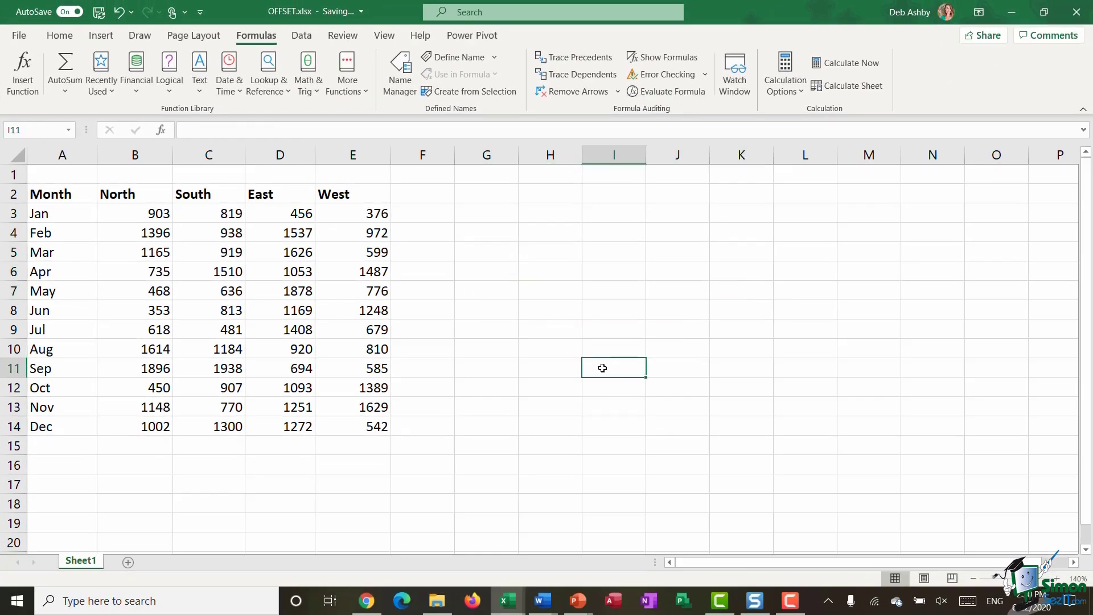
left_click(490, 271)
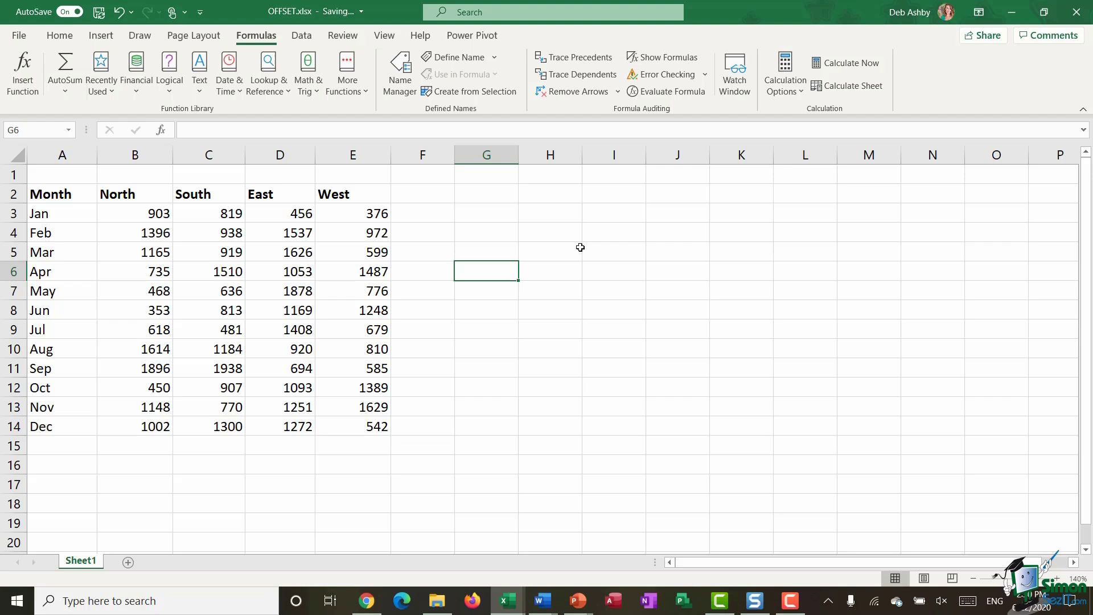